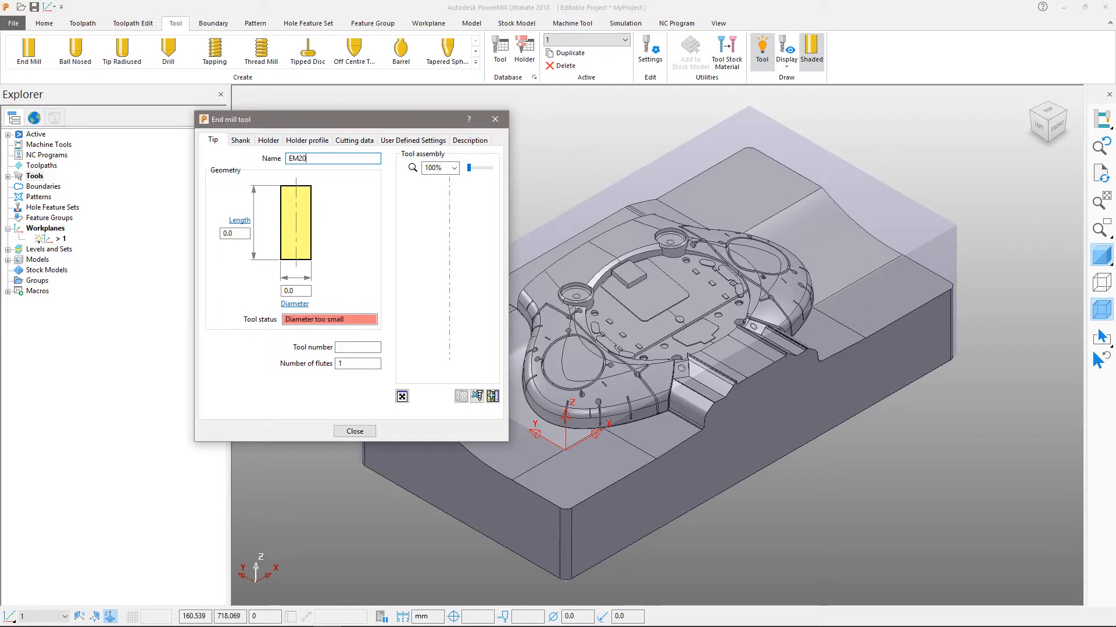
# - Set the tip length of end mill EM20 to 40 mm and its diameter to 20 mm
pyautogui.click(232, 233)
pyautogui.write('40')
pyautogui.press('Tab')
pyautogui.write('20')
pyautogui.press('Tab')
pyautogui.moveTo(653, 314)
pyautogui.mouseDown(button='middle')
pyautogui.moveTo(651, 215)
pyautogui.moveTo(666, 306)
pyautogui.moveTo(736, 281)
pyautogui.mouseUp(button='middle')
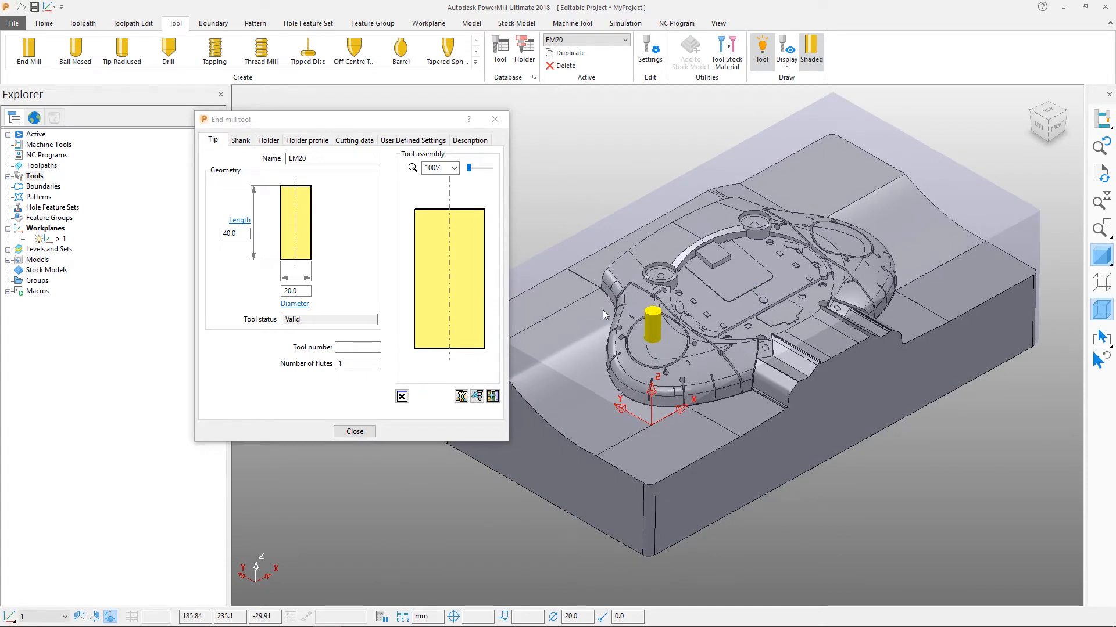
pyautogui.click(8, 176)
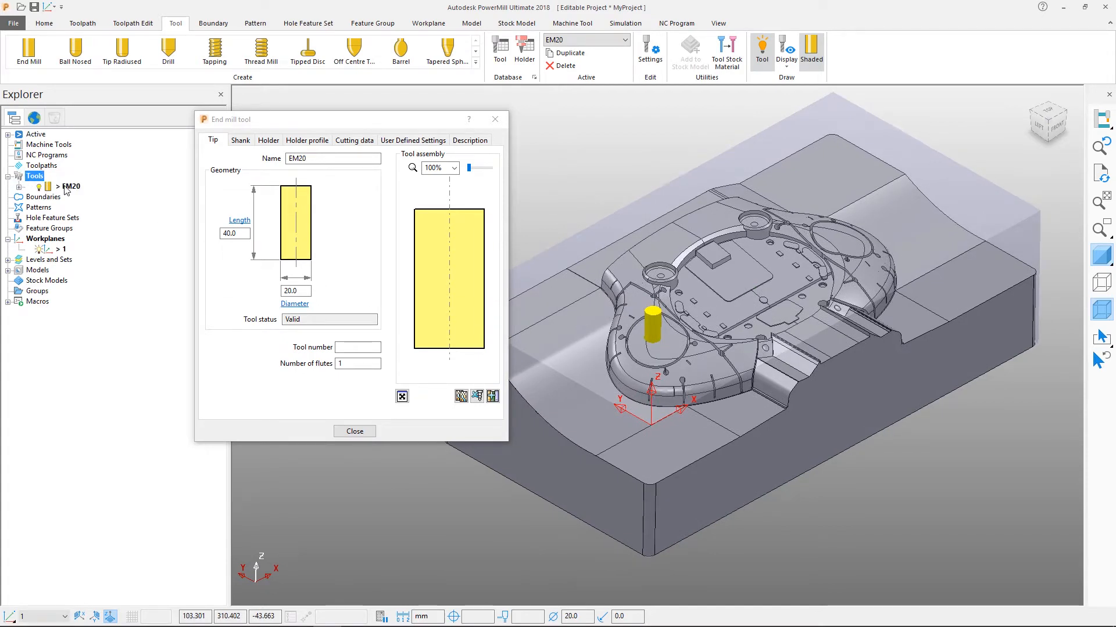
pyautogui.rightClick(67, 187)
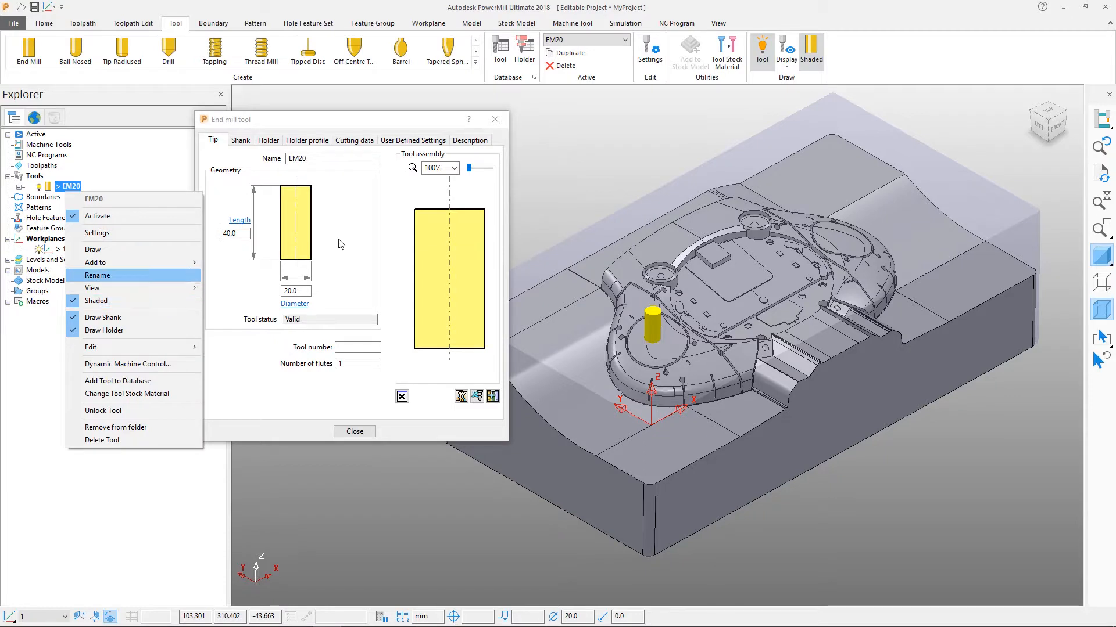
pyautogui.click(812, 52)
pyautogui.click(811, 53)
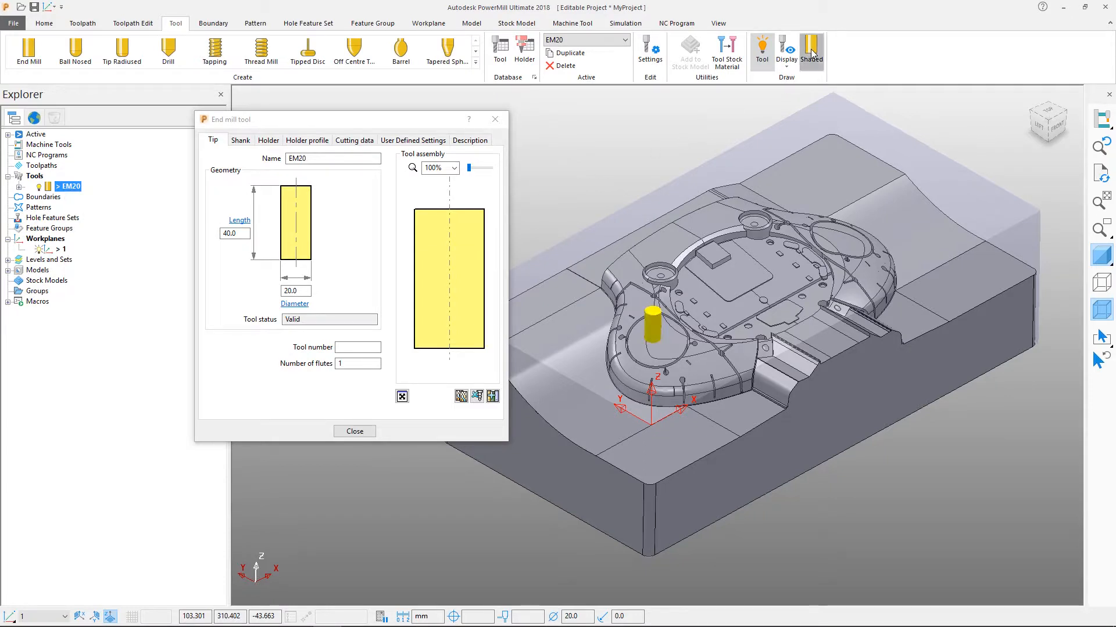
# - Set the number of flutes of end mill EM20 to 4
pyautogui.click(349, 365)
pyautogui.write('4')
pyautogui.press('Tab')
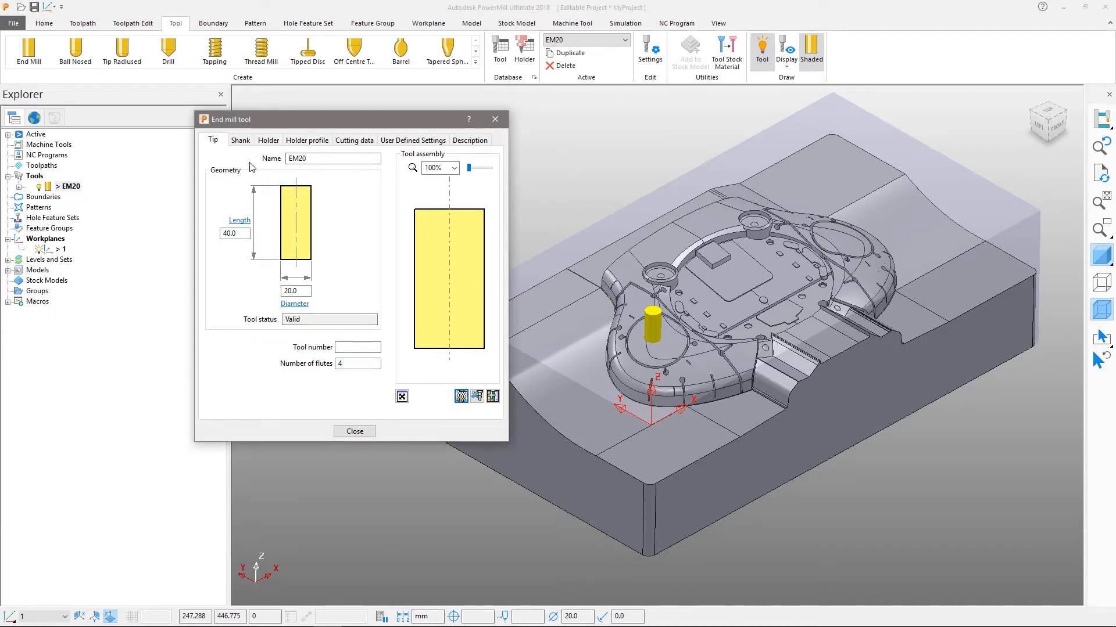
# - Add a shank component to the EM20 tool and set its length to 60 mm
pyautogui.click(241, 142)
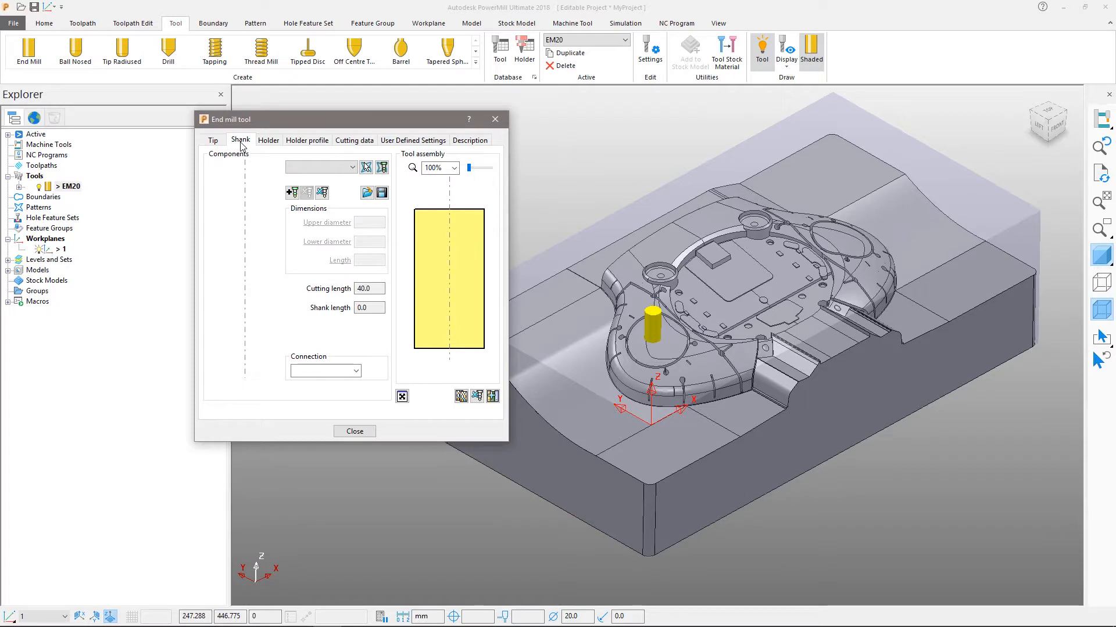
pyautogui.click(292, 193)
pyautogui.click(341, 264)
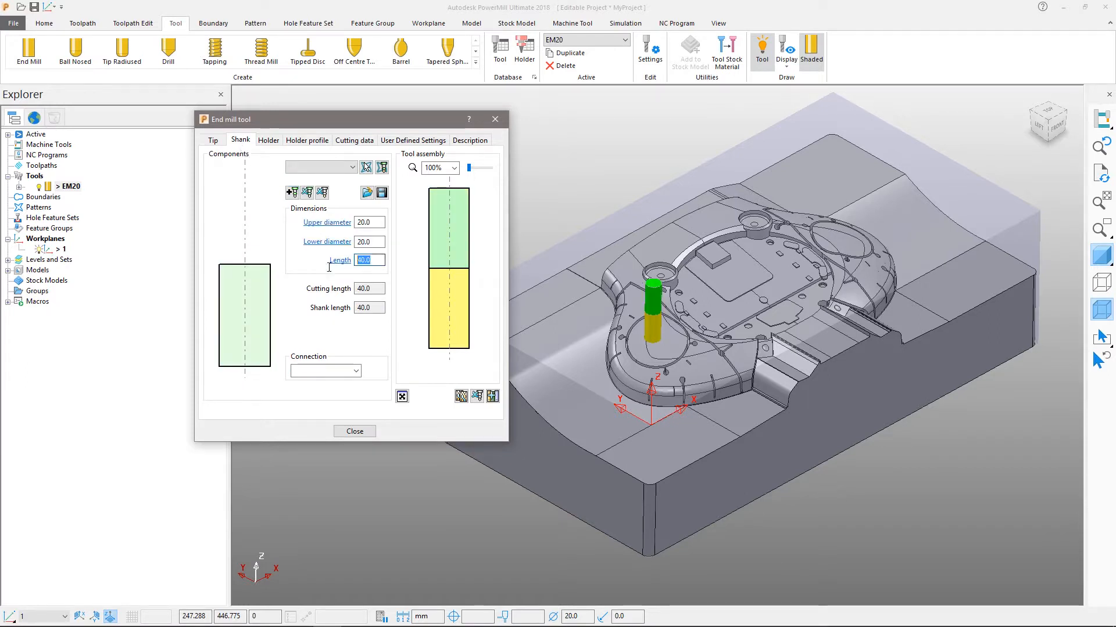
pyautogui.write('6')
pyautogui.press('Tab')
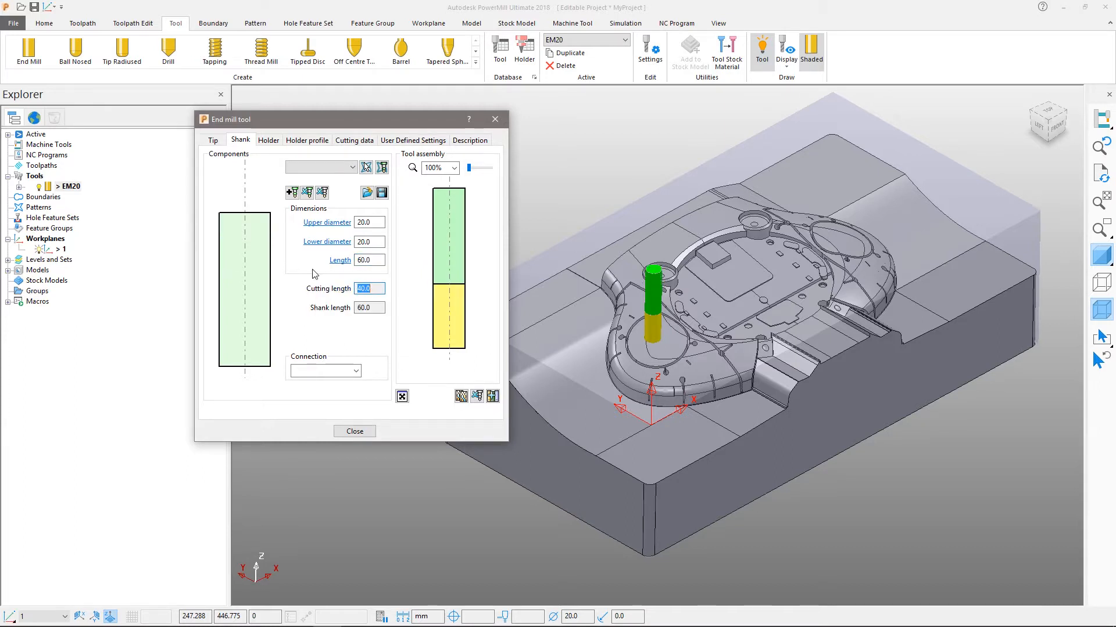
# - Add a first holder component to EM20 with a 50 mm upper diameter, 40 mm lower diameter and 5 mm length
pyautogui.click(268, 142)
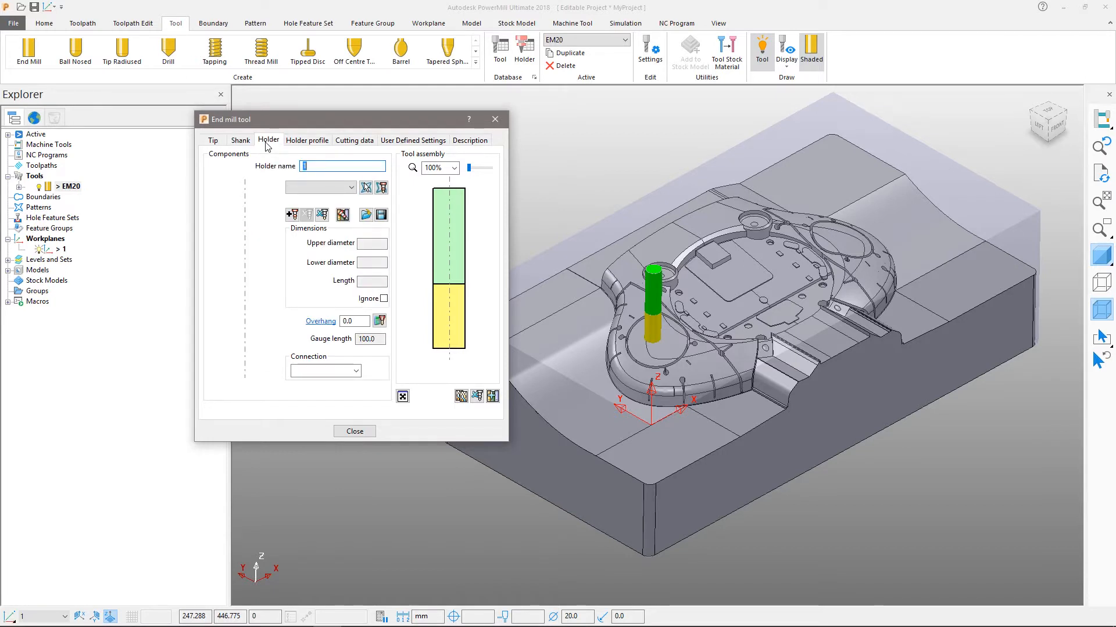
pyautogui.click(292, 215)
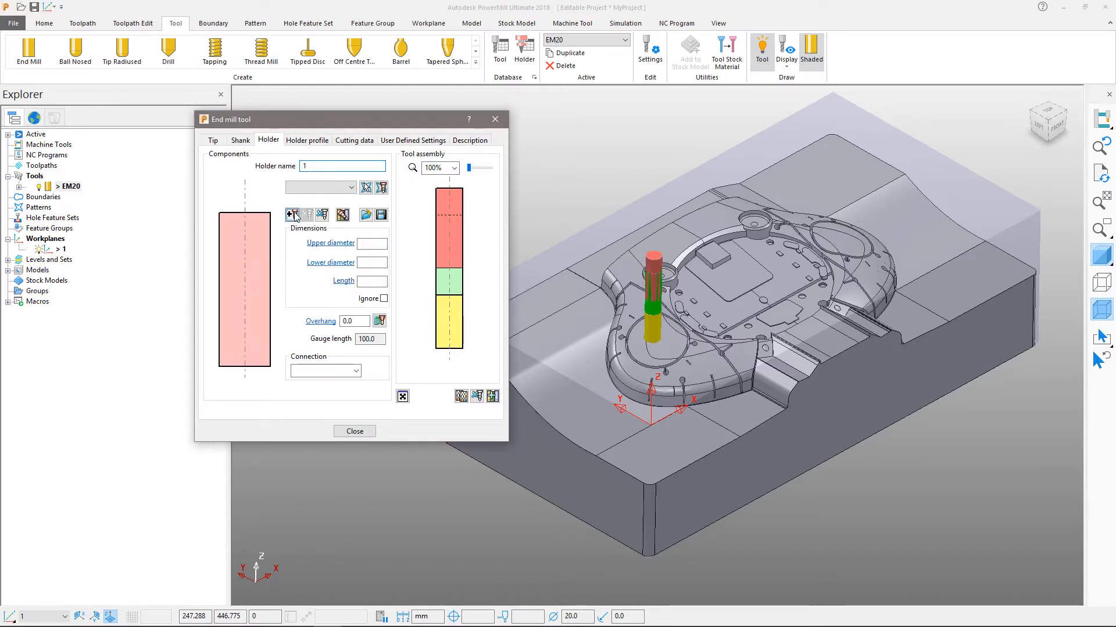
pyautogui.click(367, 244)
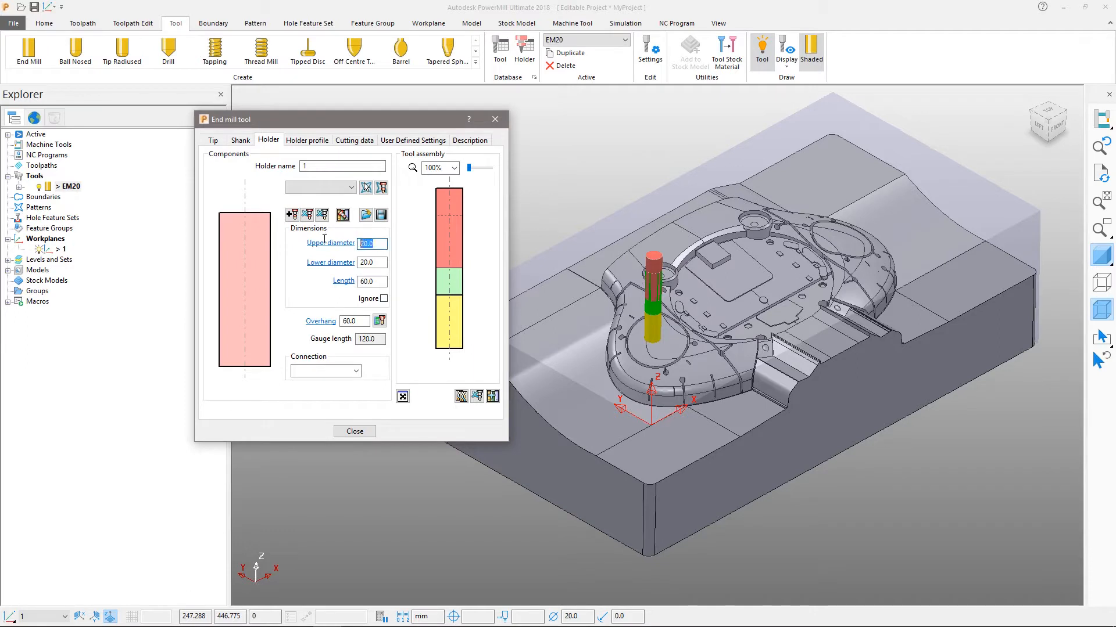
pyautogui.write('50')
pyautogui.press('Tab')
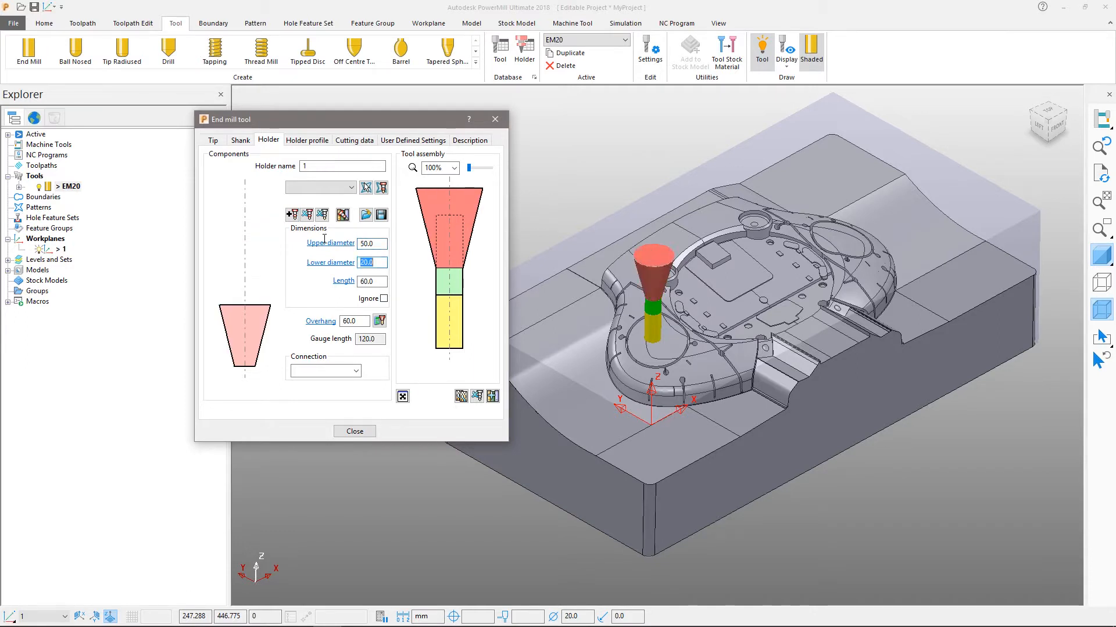
pyautogui.write('40')
pyautogui.press('Tab')
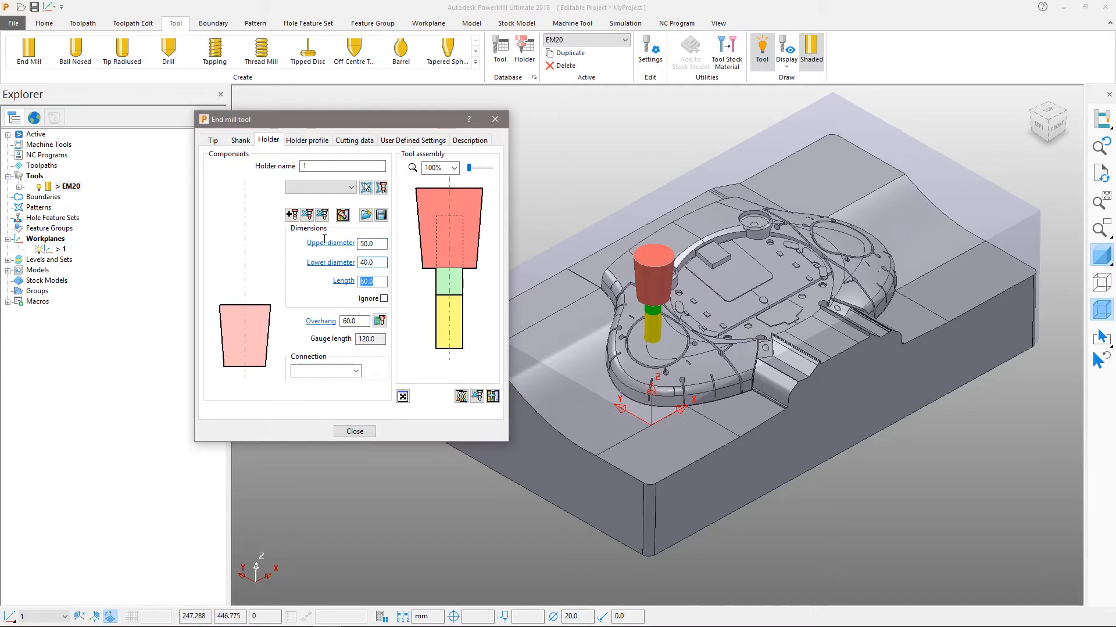
pyautogui.write('5')
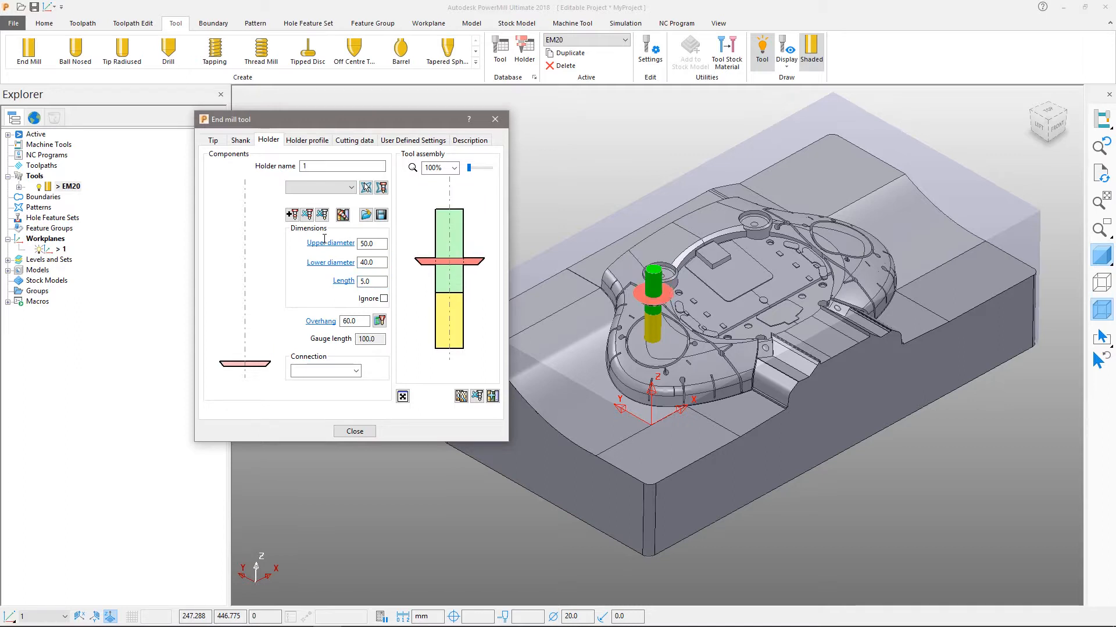
# - Add a second holder component above the first with an 80 mm upper diameter and 100 mm length, and finish the tool definition
pyautogui.click(289, 216)
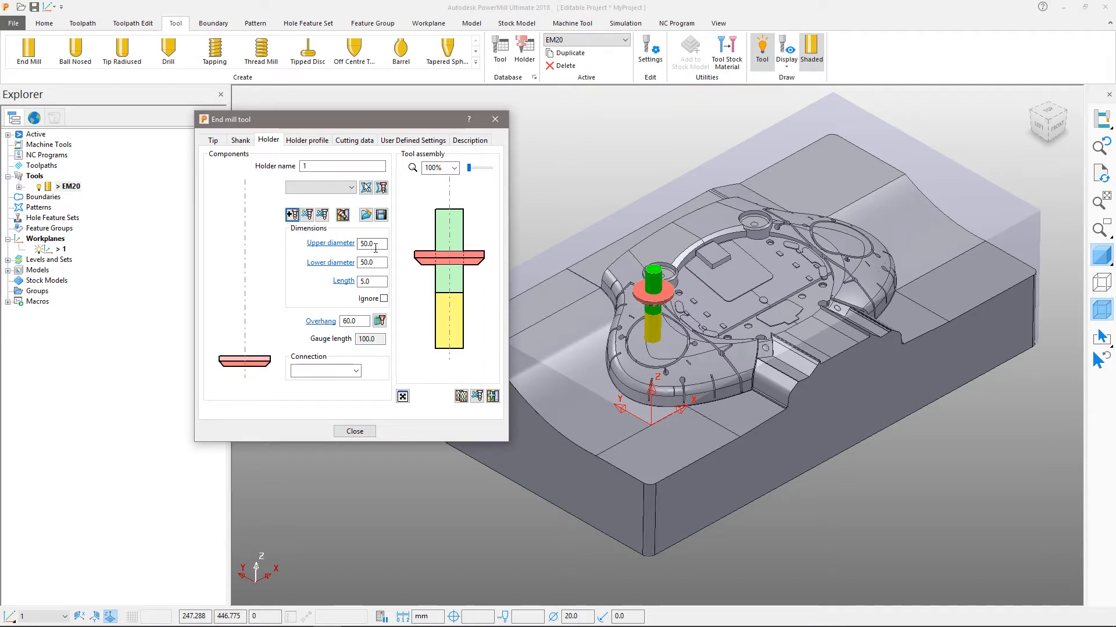
pyautogui.write('80')
pyautogui.press('Tab')
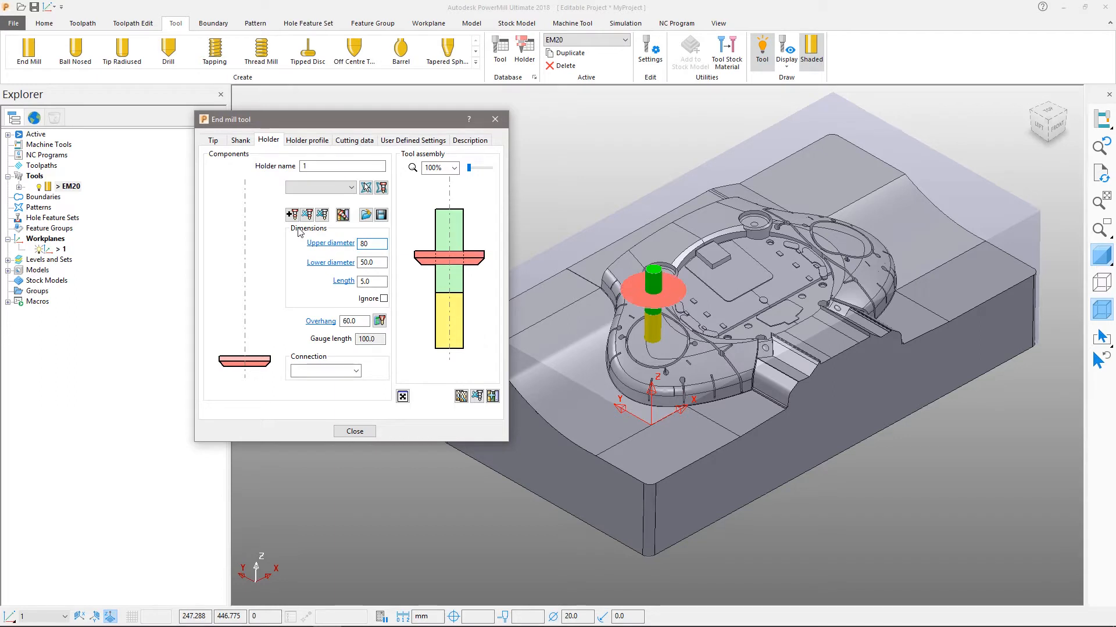
pyautogui.press('Tab')
pyautogui.write('100')
pyautogui.press('Tab')
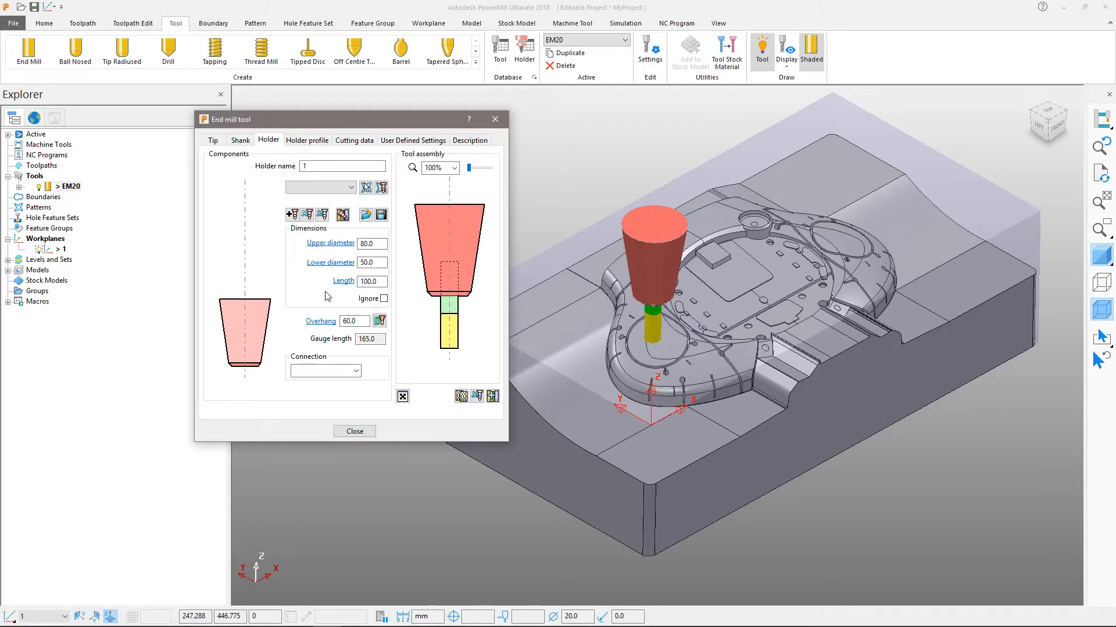
pyautogui.click(355, 431)
pyautogui.moveTo(674, 354); pyautogui.dragTo(639, 313, button='middle')
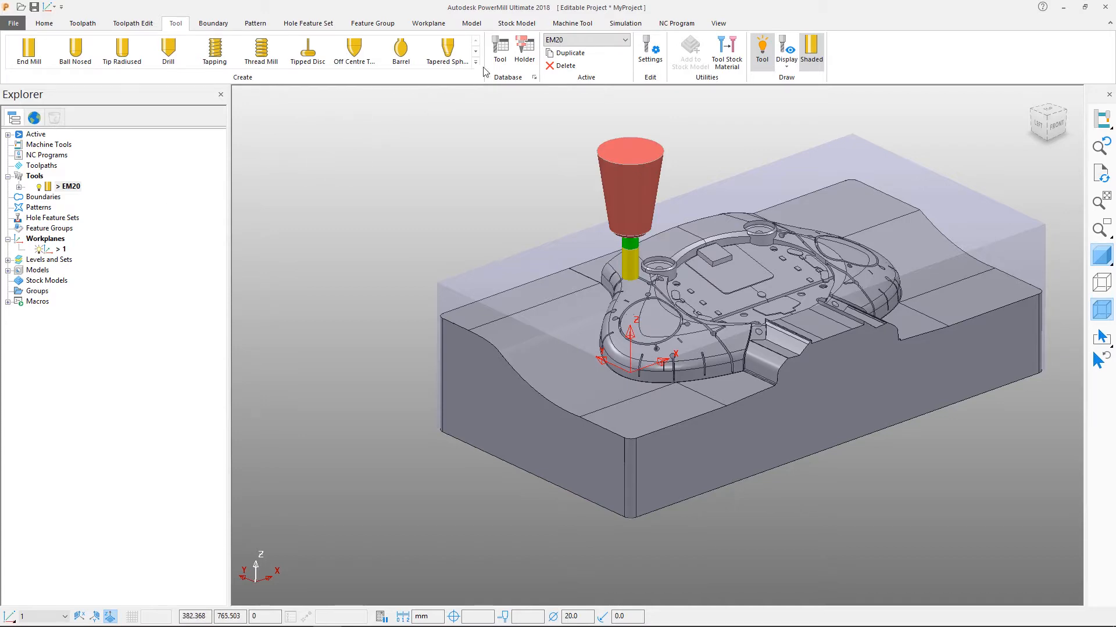
# - Search the default tool database for available tools without any filters
pyautogui.click(502, 51)
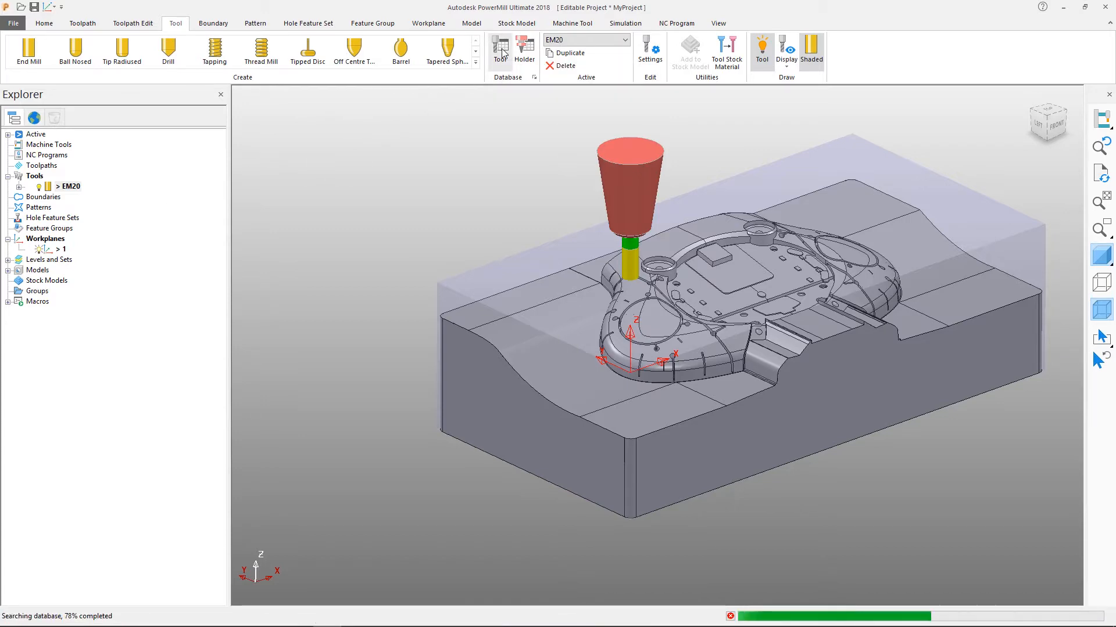
pyautogui.click(620, 209)
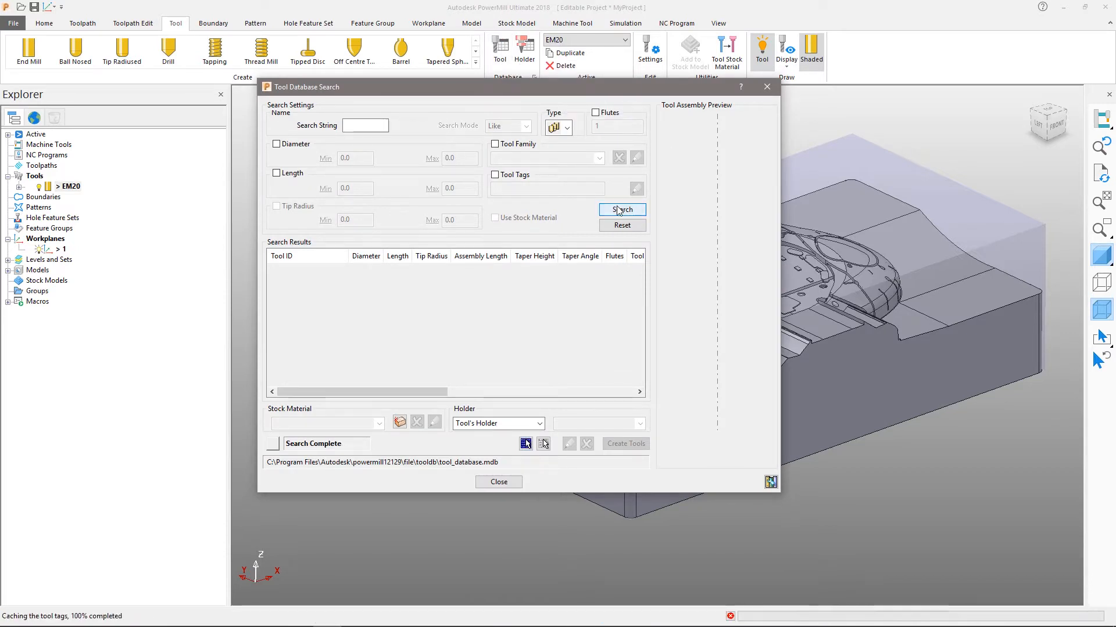
pyautogui.click(666, 242)
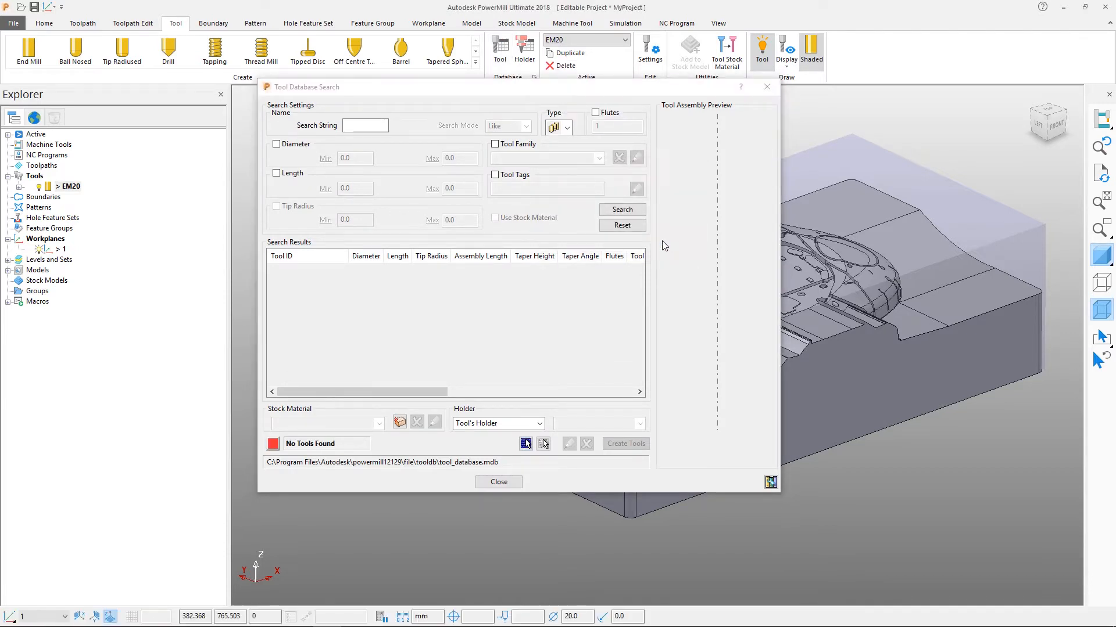
# - Switch the tool database file to sample_tool_database.mdb from the tooldb folder of the examples
pyautogui.click(770, 482)
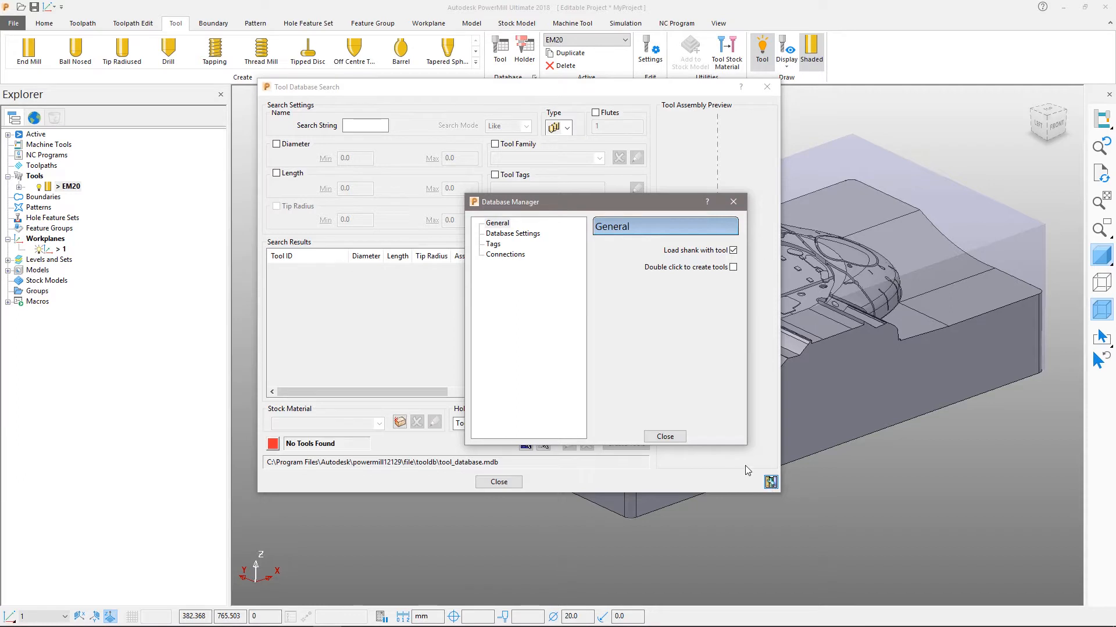
pyautogui.click(528, 235)
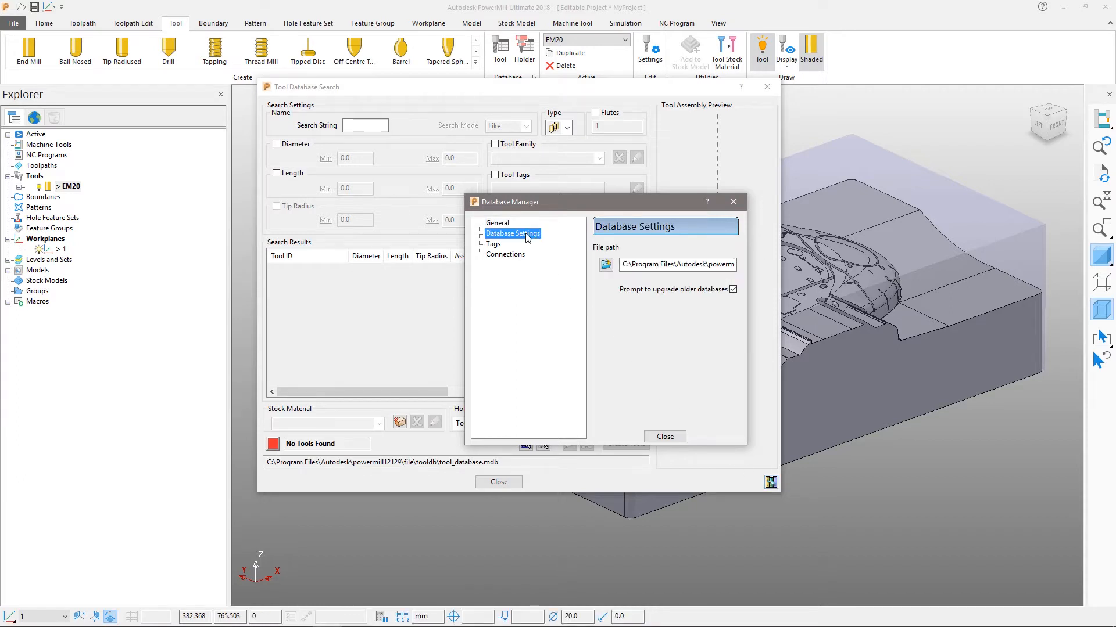
pyautogui.click(606, 266)
pyautogui.click(482, 302)
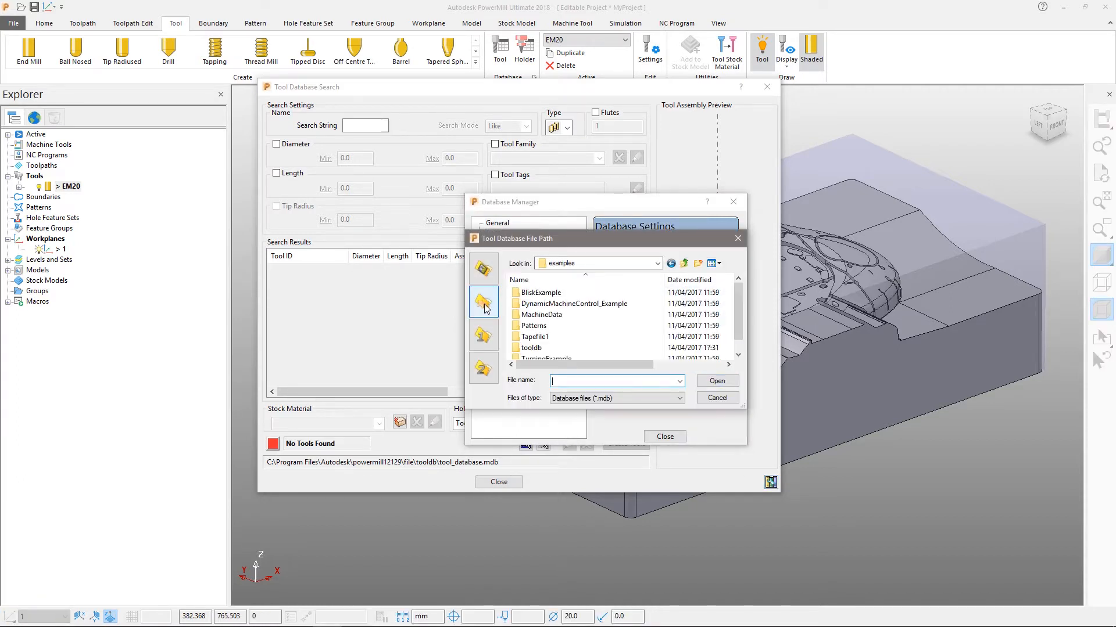
pyautogui.doubleClick(526, 348)
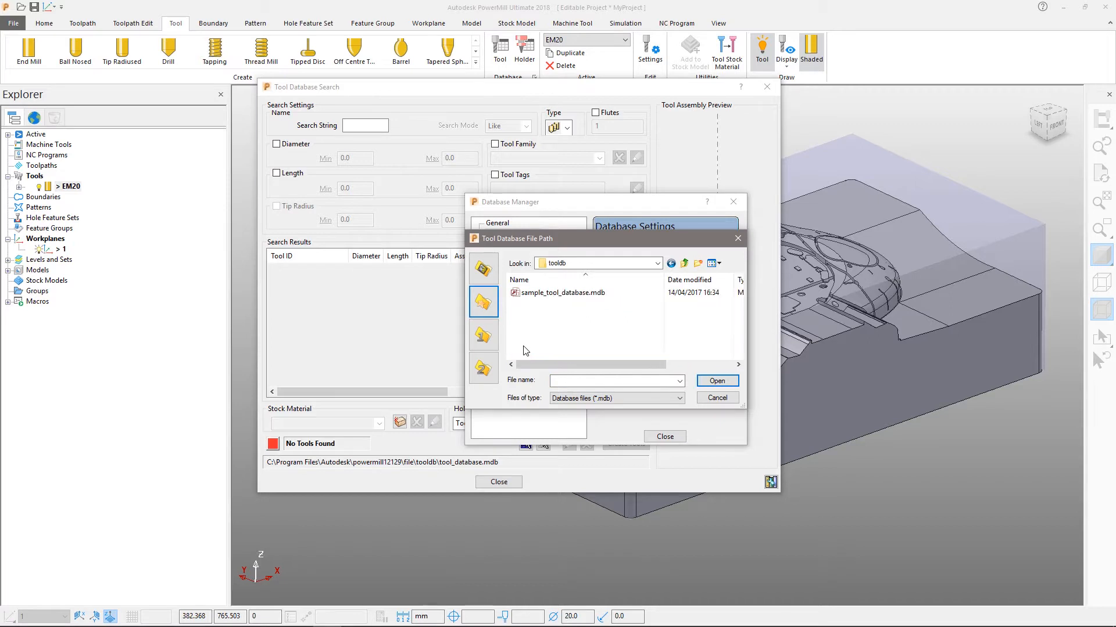
pyautogui.click(530, 295)
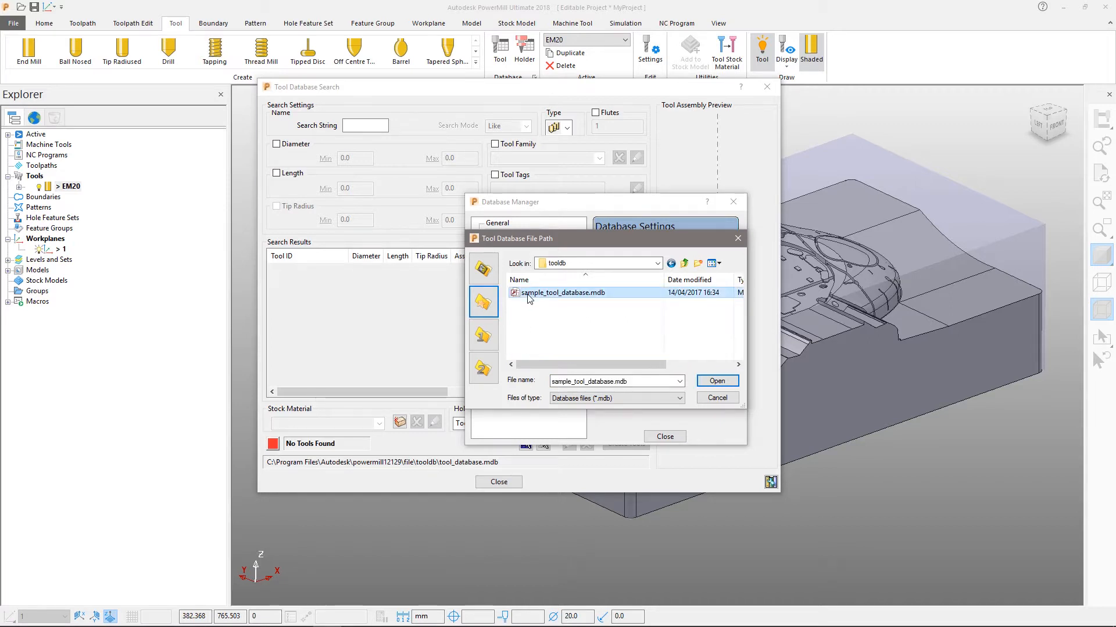
pyautogui.click(716, 381)
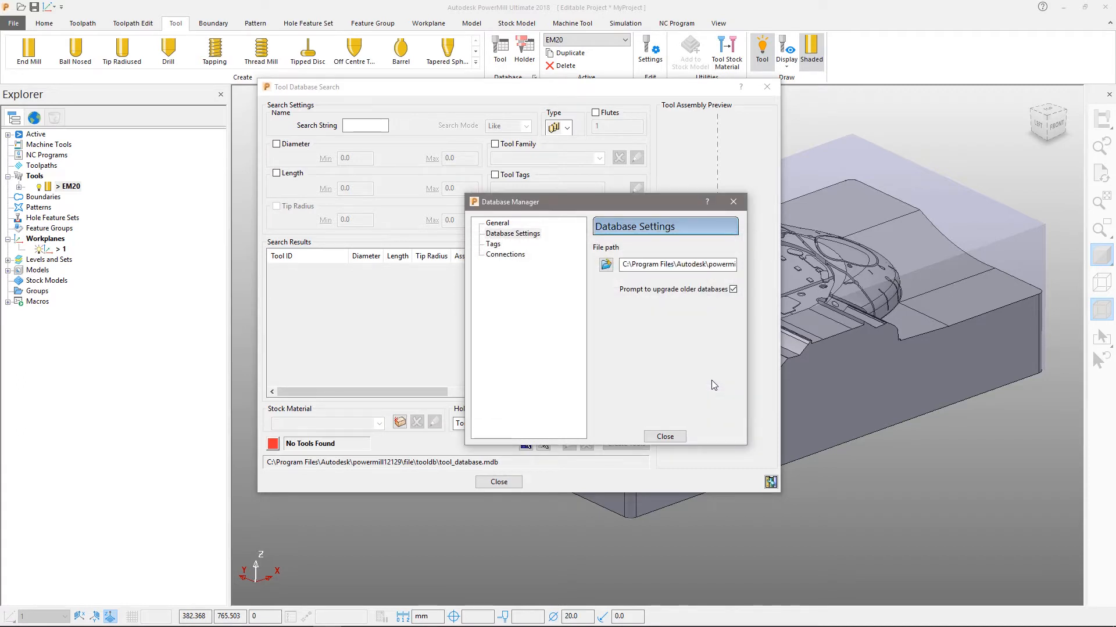
pyautogui.click(669, 437)
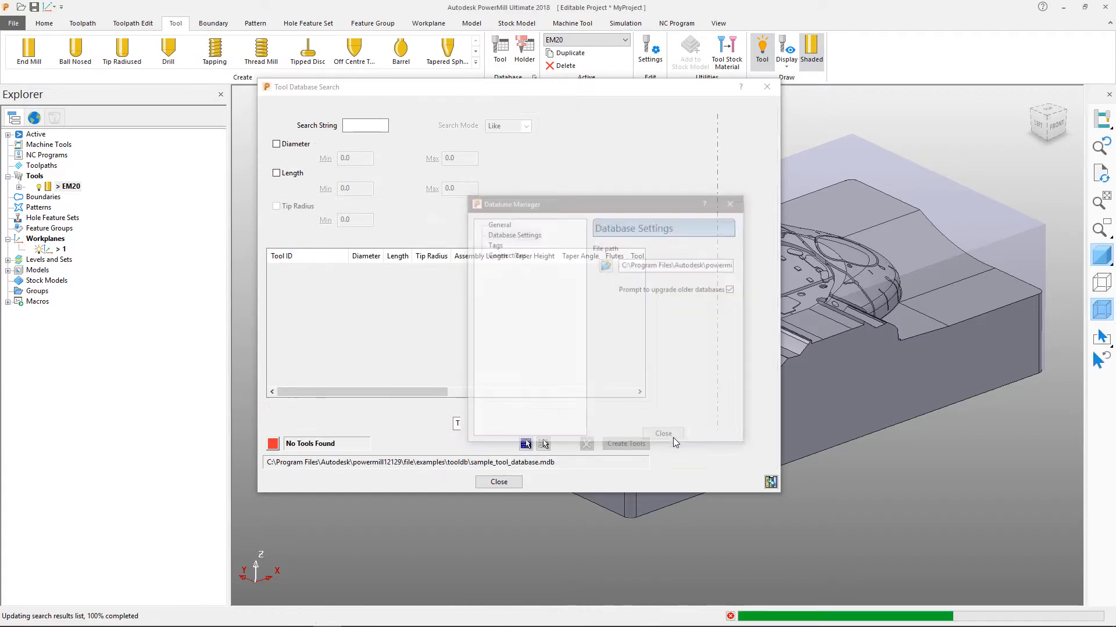
# - Search the sample tool database, and narrow the search to tools with a diameter of 50 mm
pyautogui.click(609, 213)
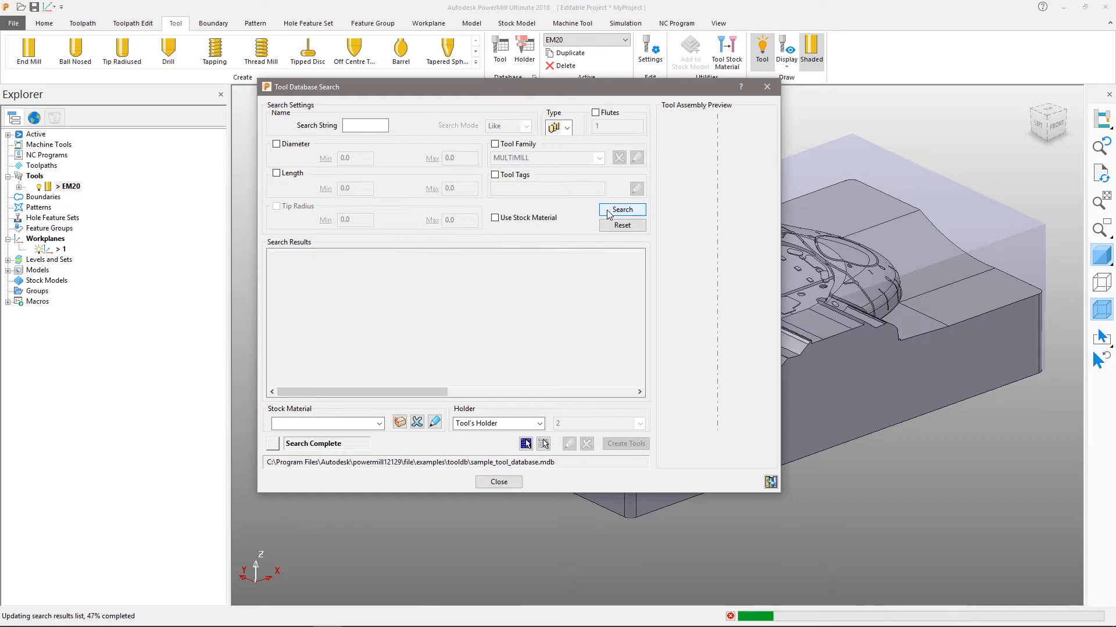
pyautogui.moveTo(639, 266)
pyautogui.mouseDown()
pyautogui.moveTo(643, 371)
pyautogui.moveTo(642, 259)
pyautogui.mouseUp()
pyautogui.click(297, 146)
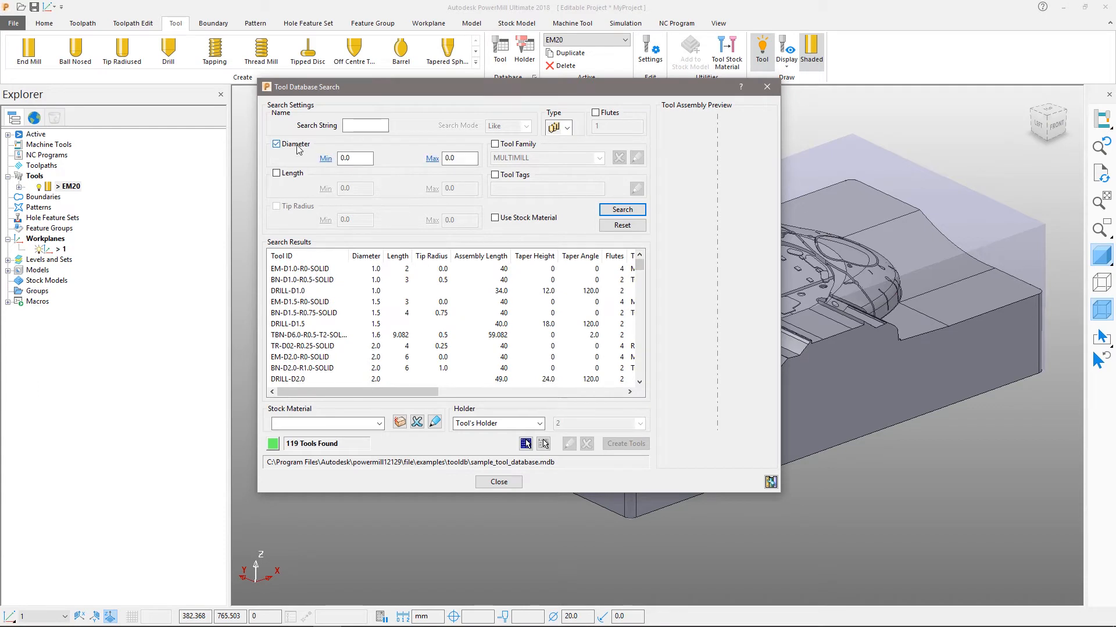
pyautogui.click(334, 159)
pyautogui.write('50')
pyautogui.press('Tab')
pyautogui.click(642, 210)
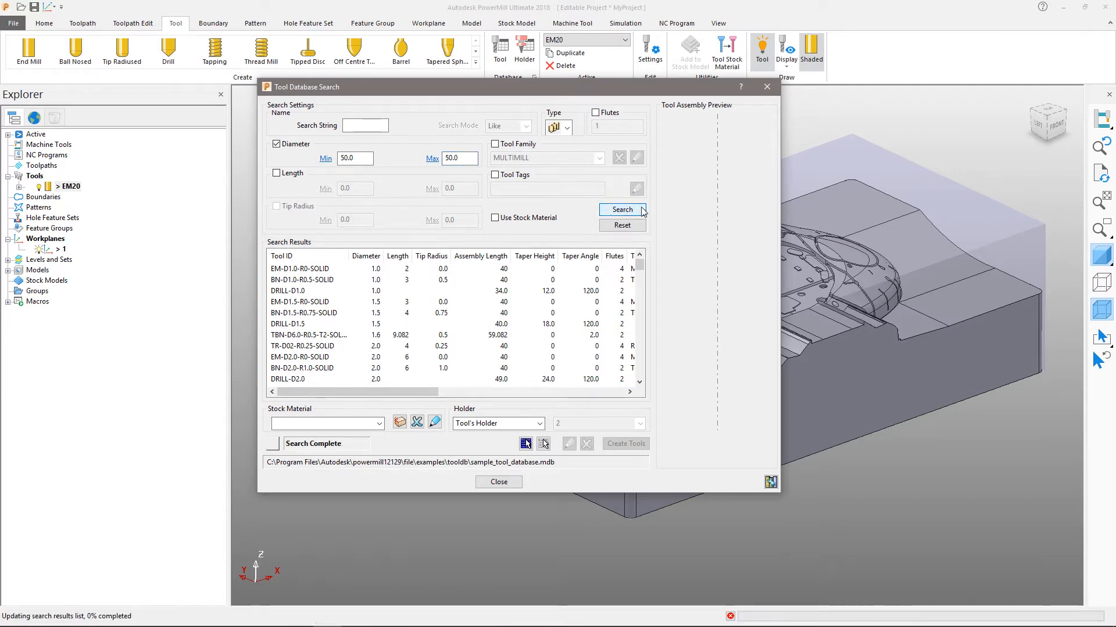
# - Create the TR-D50-R0.8-INSERT tool in the project from the search results and close the database search
pyautogui.click(307, 271)
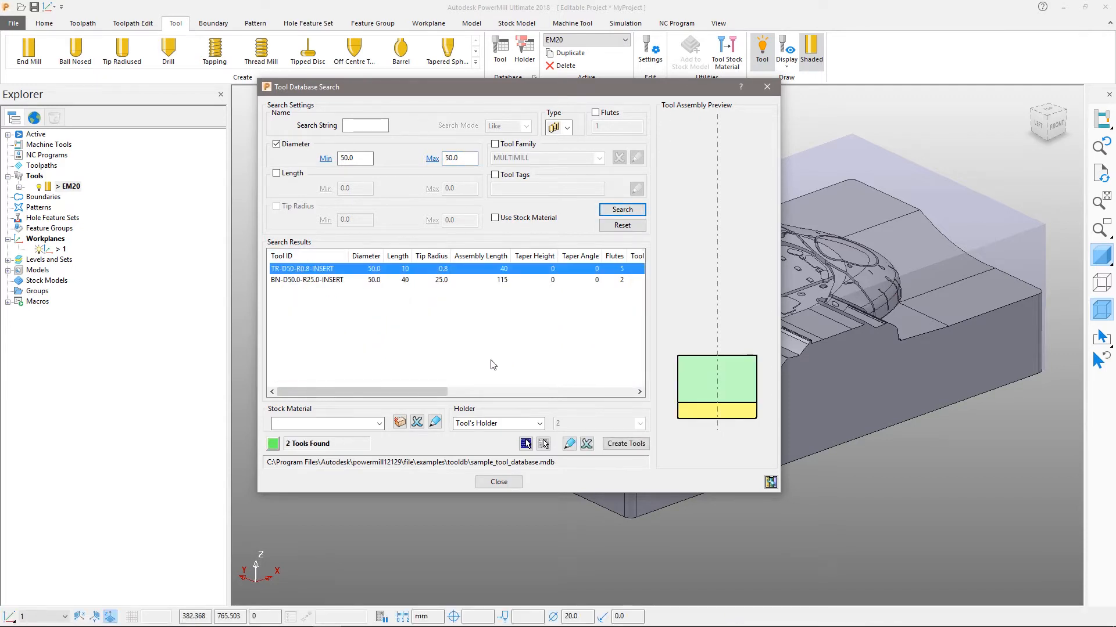
pyautogui.click(623, 445)
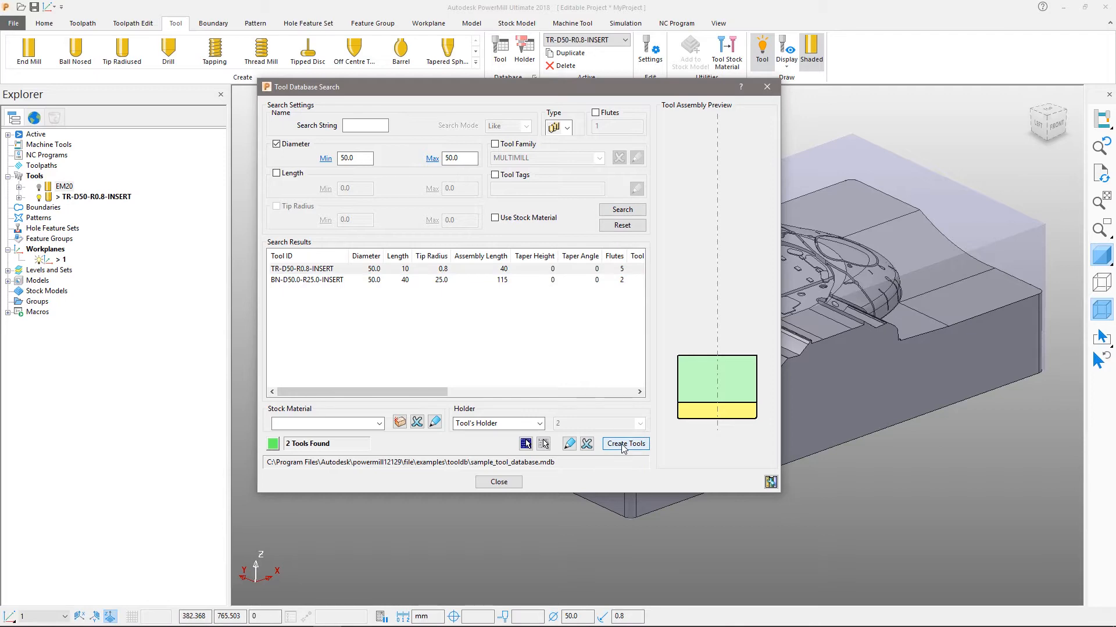
pyautogui.click(510, 482)
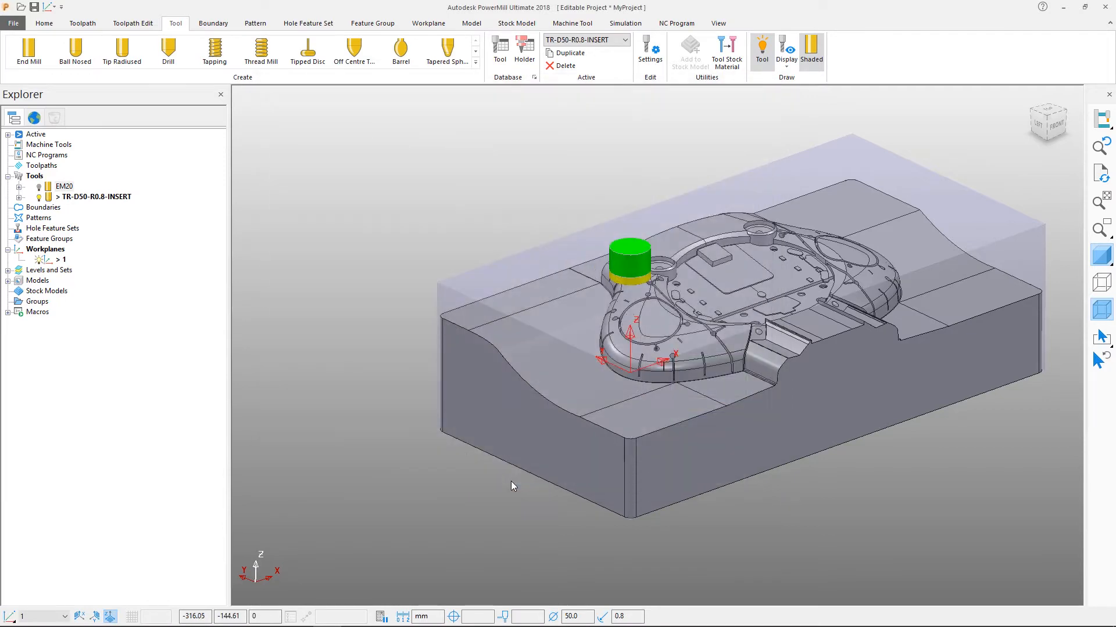
pyautogui.moveTo(629, 375); pyautogui.dragTo(617, 343, button='middle')
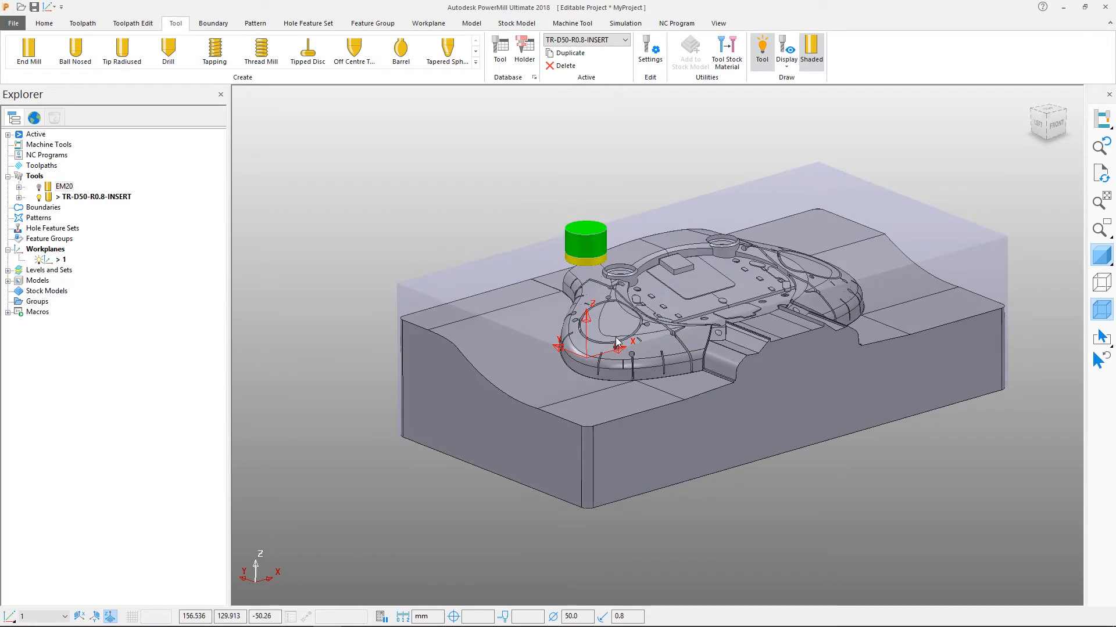
# - Create a toolpath with the Model Area Clearance strategy from the 3D Area Clearance category, viewing the part isometrically
pyautogui.hotkey('ctrl', '1')
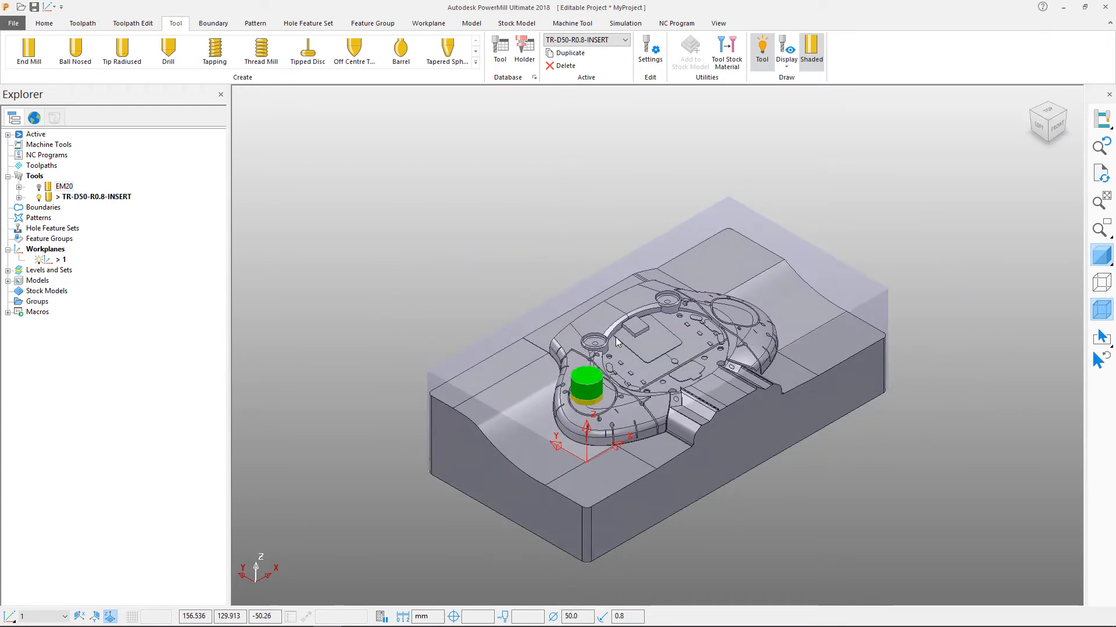
pyautogui.rightClick(55, 169)
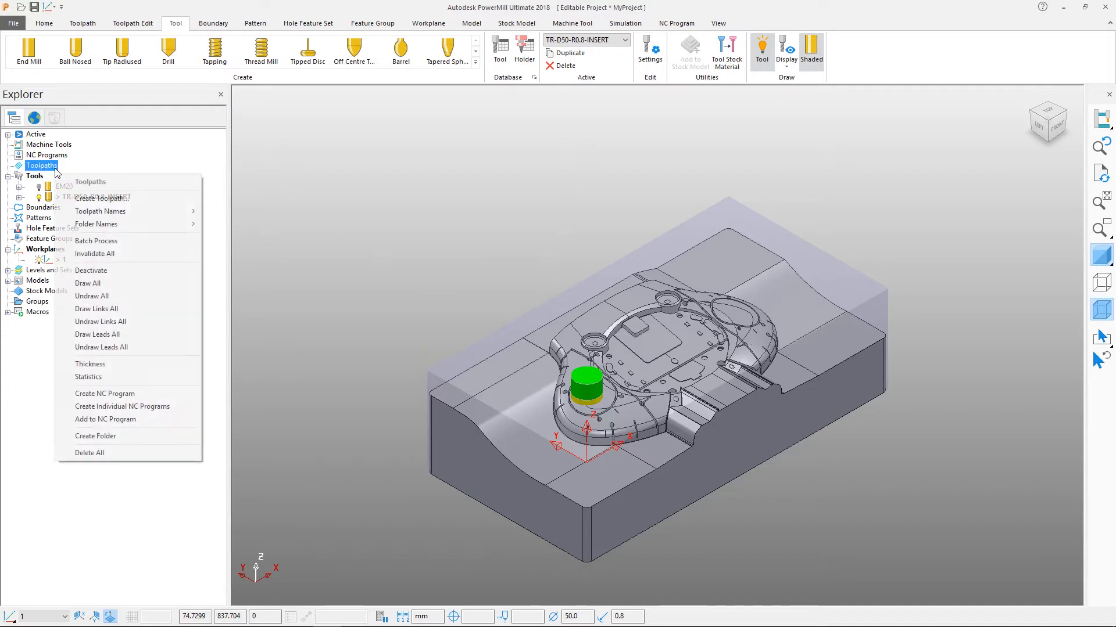
pyautogui.click(98, 199)
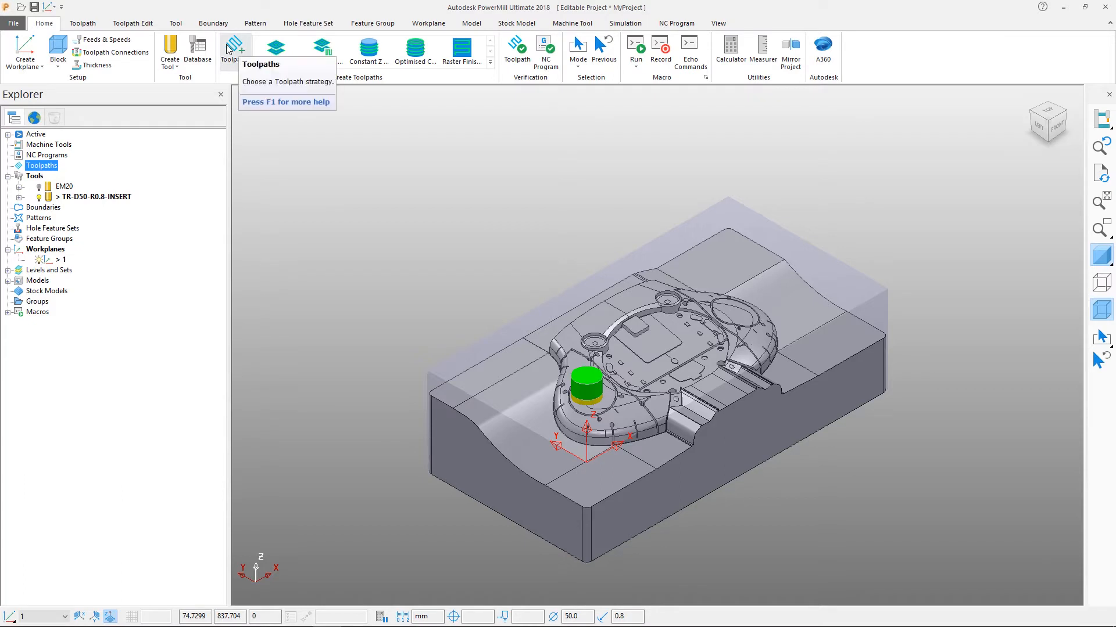
pyautogui.click(91, 26)
pyautogui.click(21, 50)
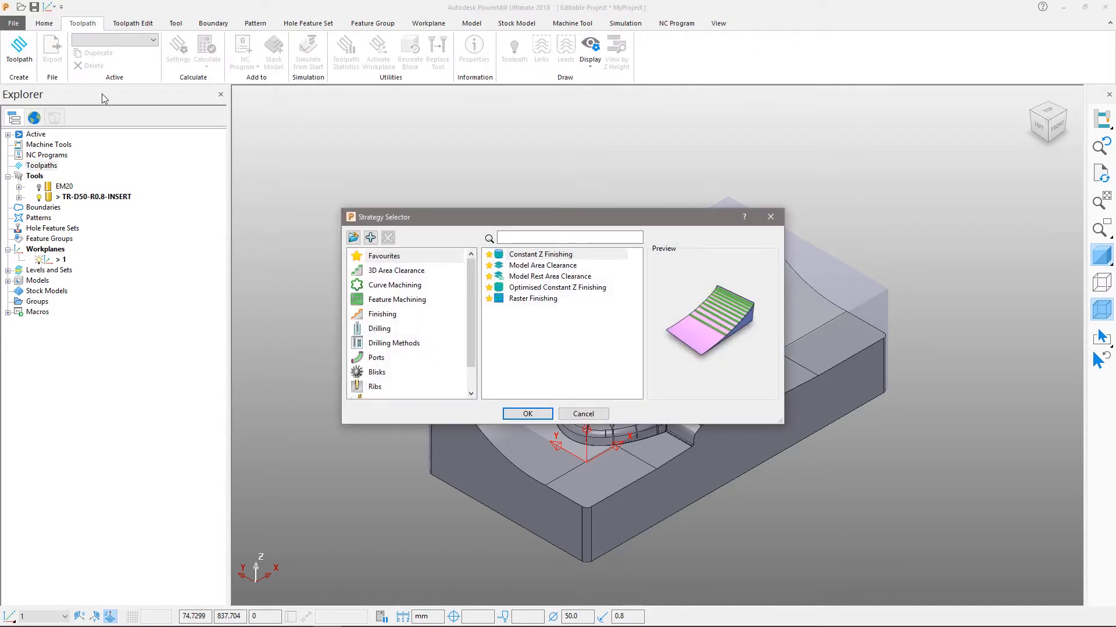
pyautogui.click(387, 273)
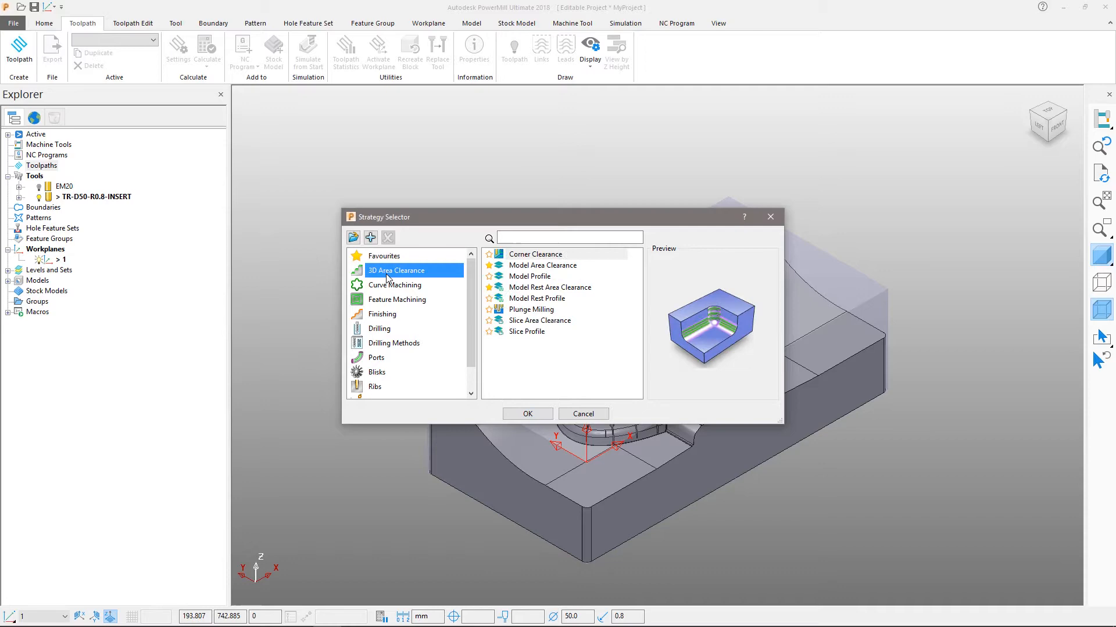
pyautogui.click(524, 268)
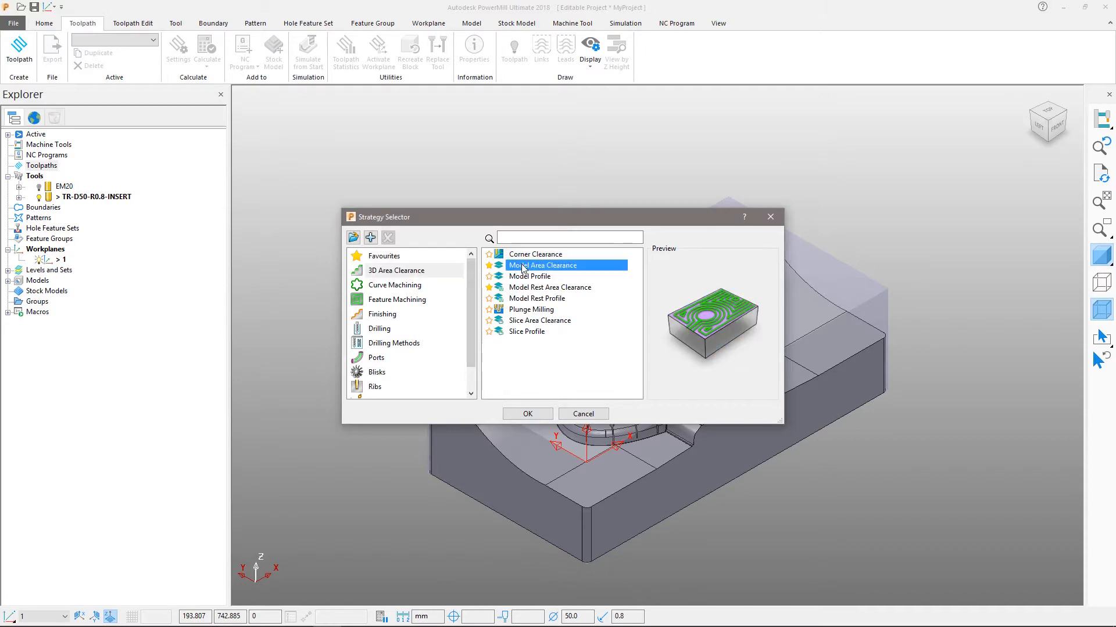
pyautogui.click(539, 414)
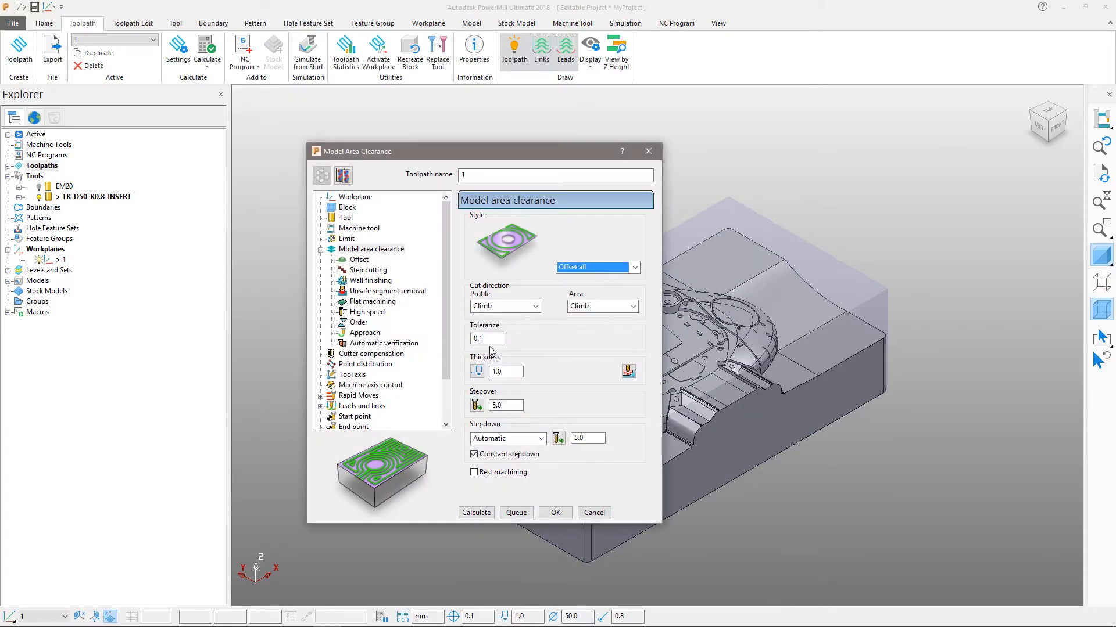
# - Check the block and tool assigned to the toolpath, and set the area clearance style to Offset model
pyautogui.click(348, 208)
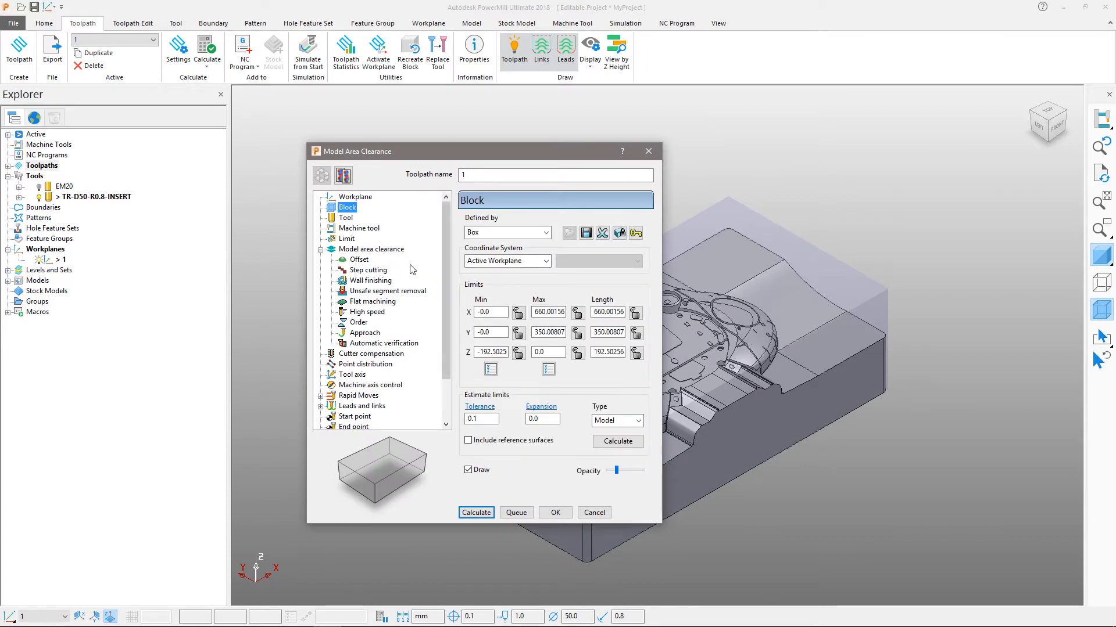
pyautogui.click(349, 219)
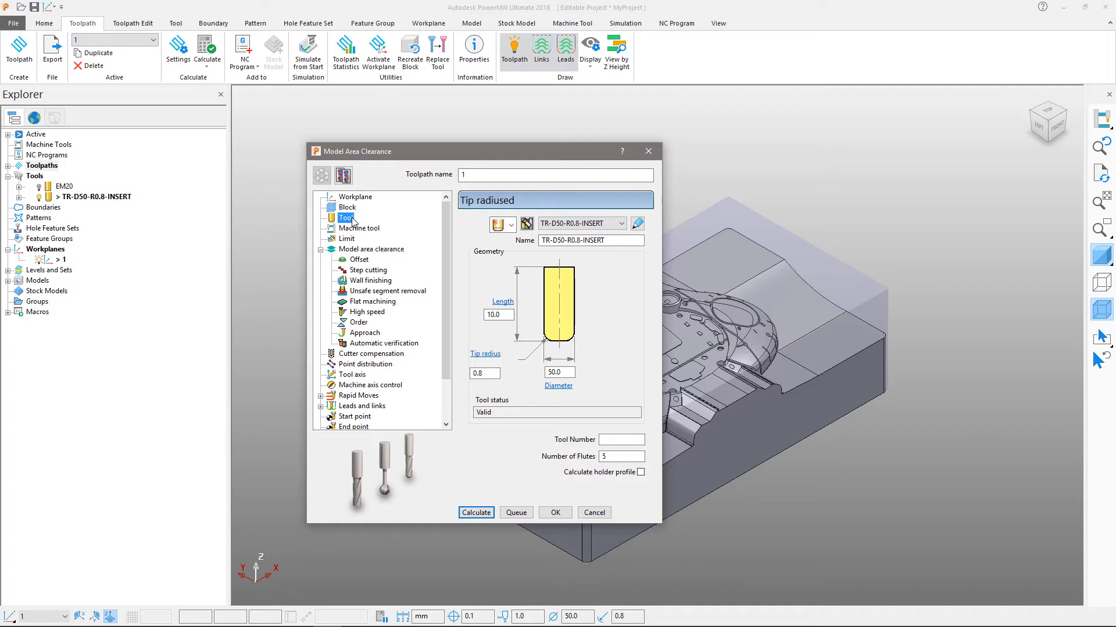
pyautogui.click(363, 250)
pyautogui.click(608, 268)
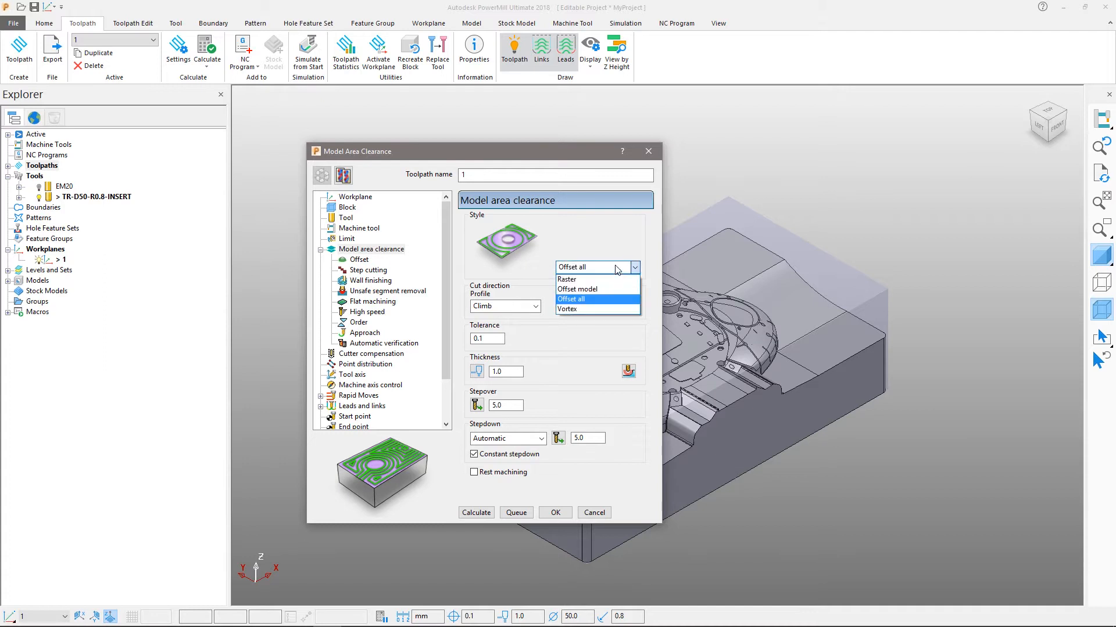
pyautogui.click(610, 289)
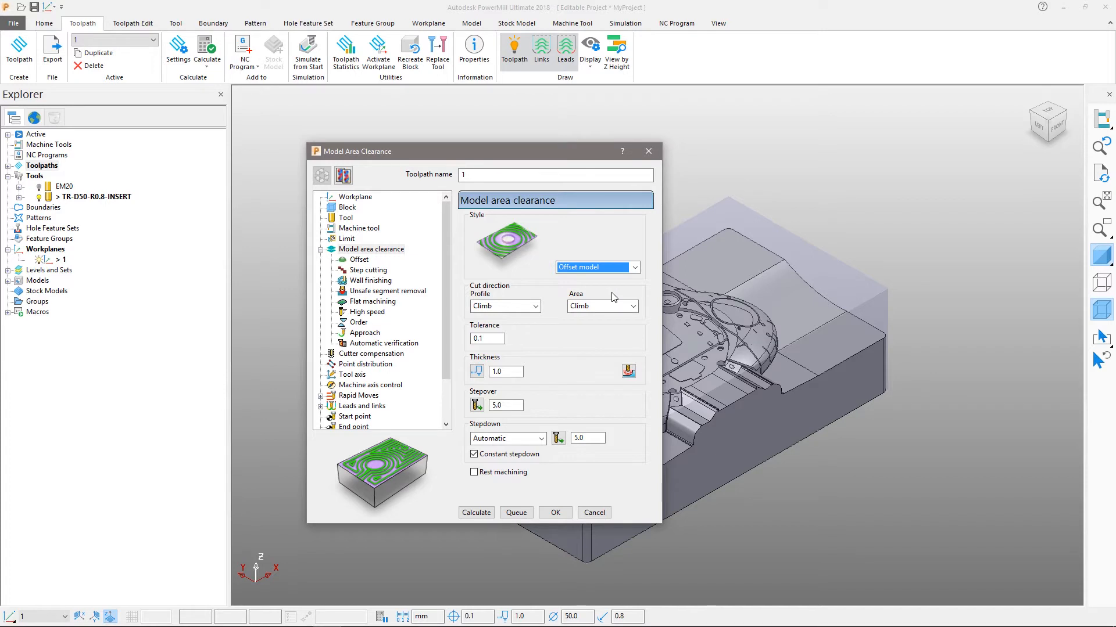
# - Set the area clearance stepover to 20 mm and the automatic stepdown to 3 mm
pyautogui.doubleClick(497, 405)
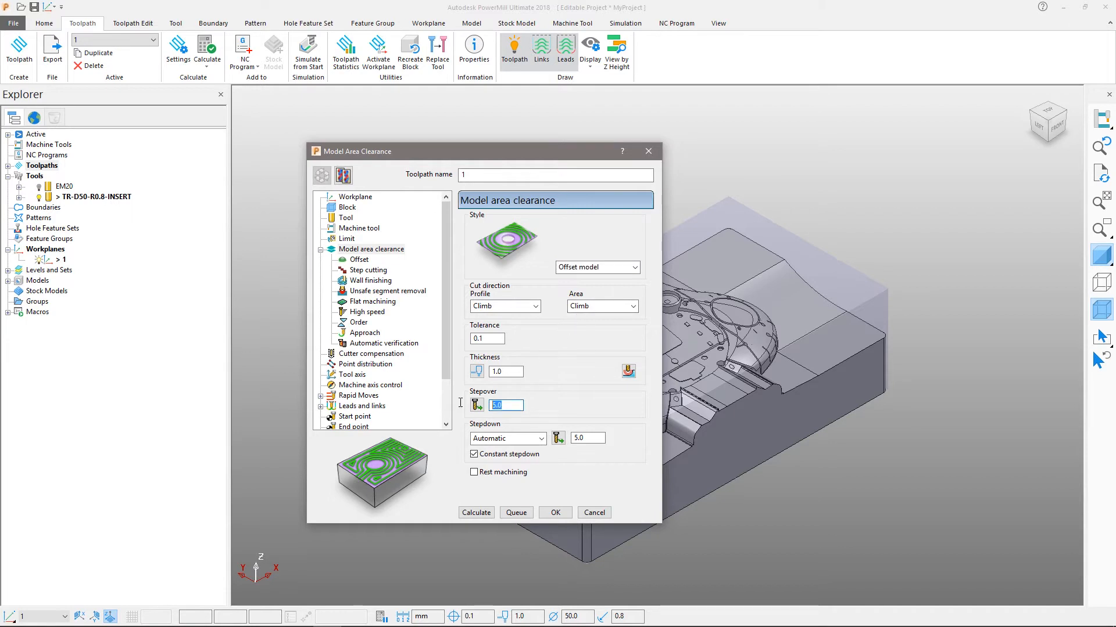
pyautogui.write('20')
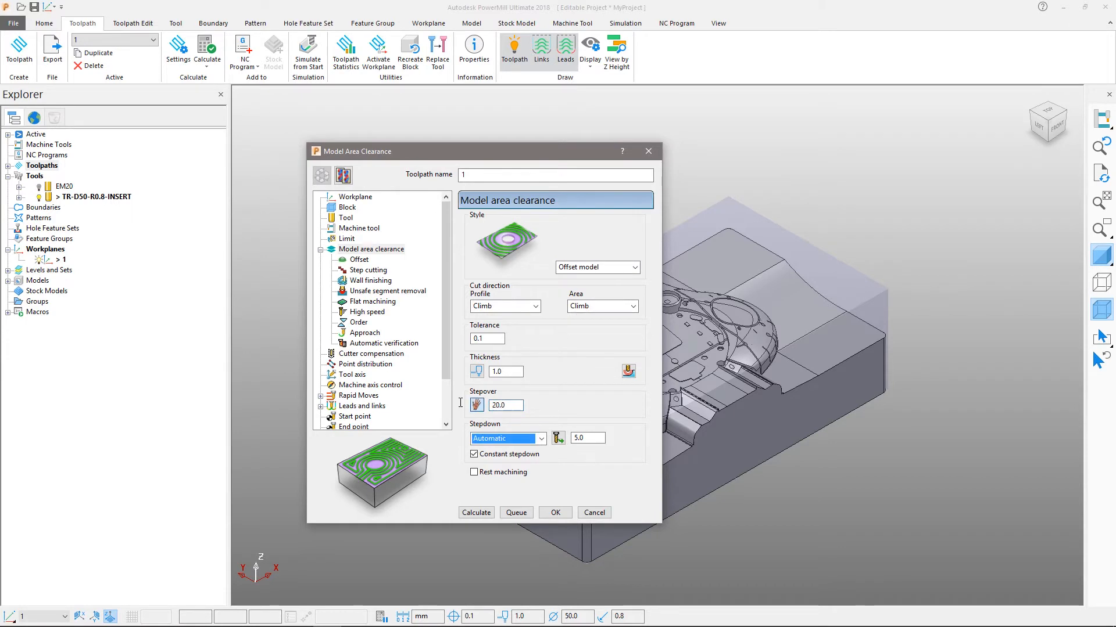
pyautogui.press('Tab')
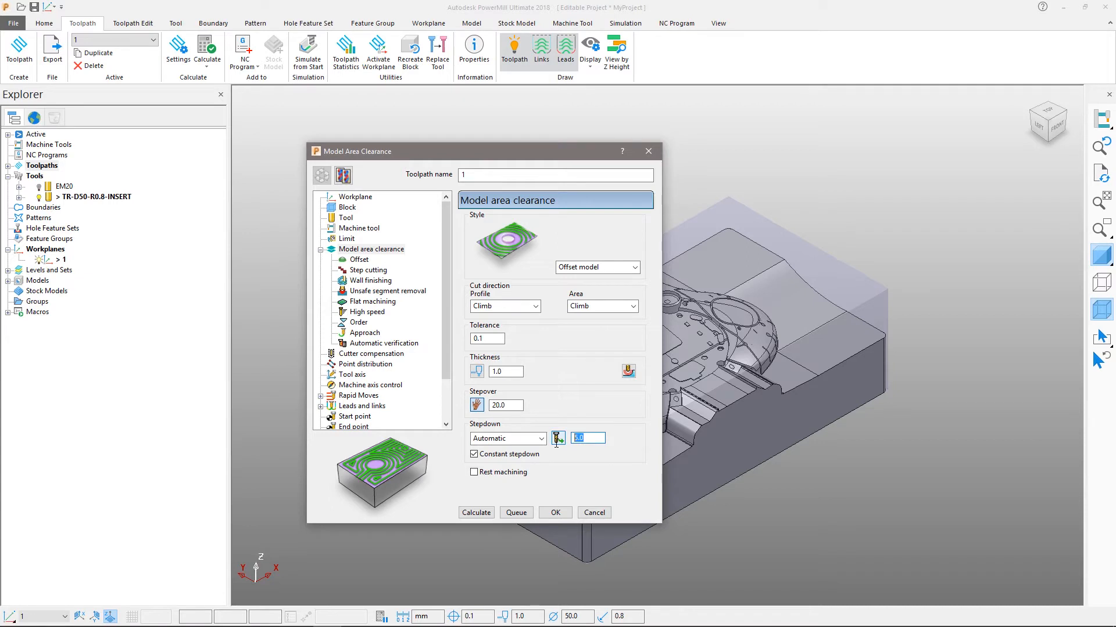
pyautogui.write('3')
pyautogui.press('Tab')
pyautogui.doubleClick(508, 371)
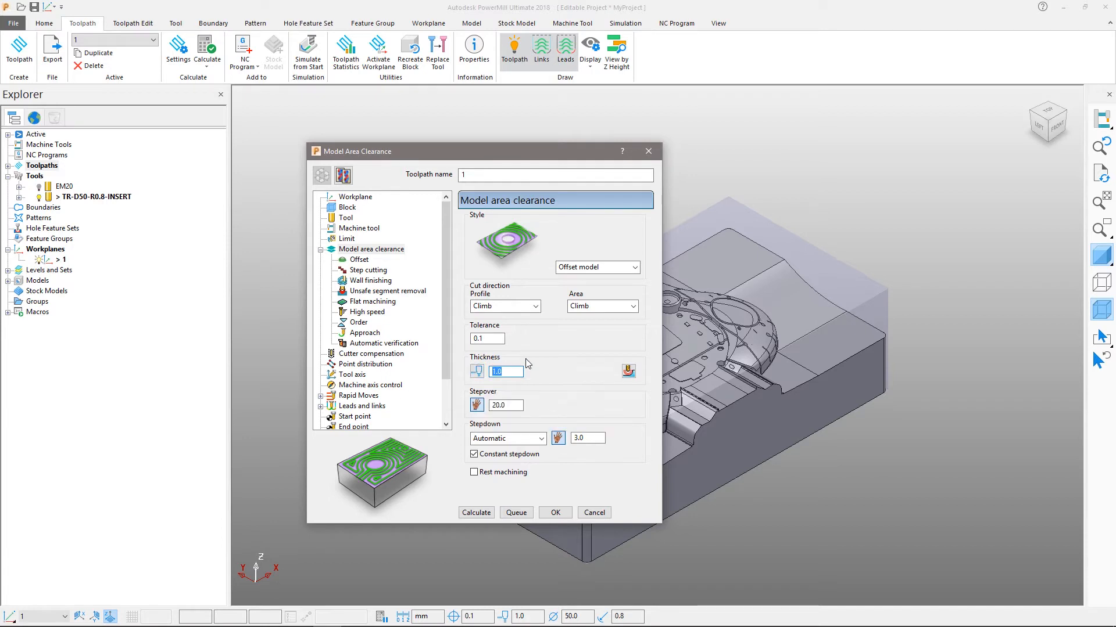
# - Enable removal of segments smaller than the threshold, and turn on automatic collision checking against Model and Stock
pyautogui.click(361, 290)
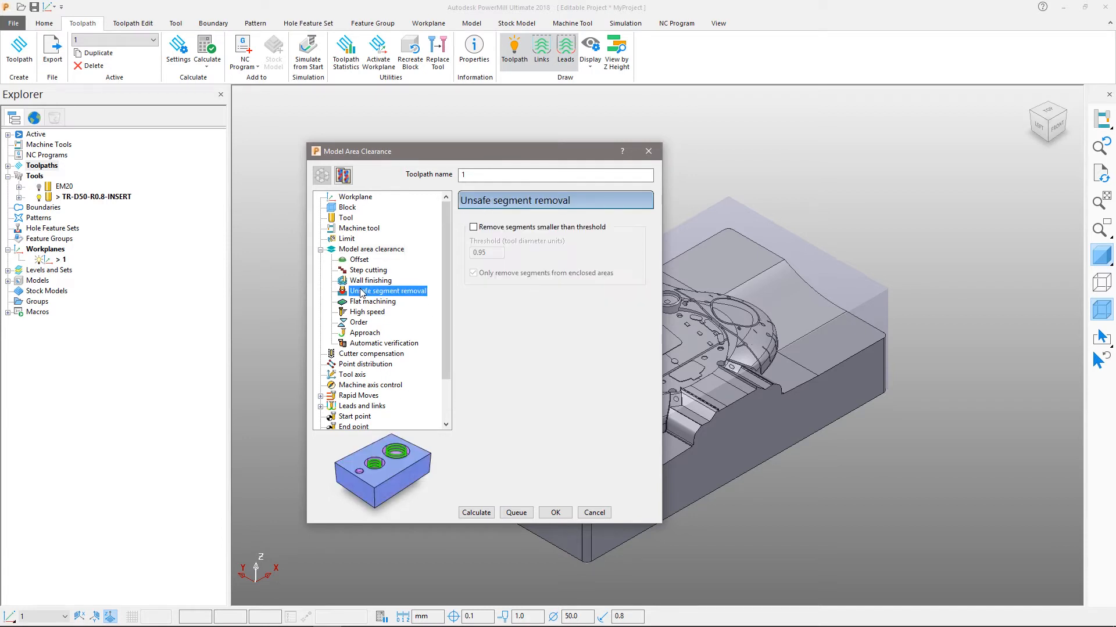
pyautogui.click(473, 227)
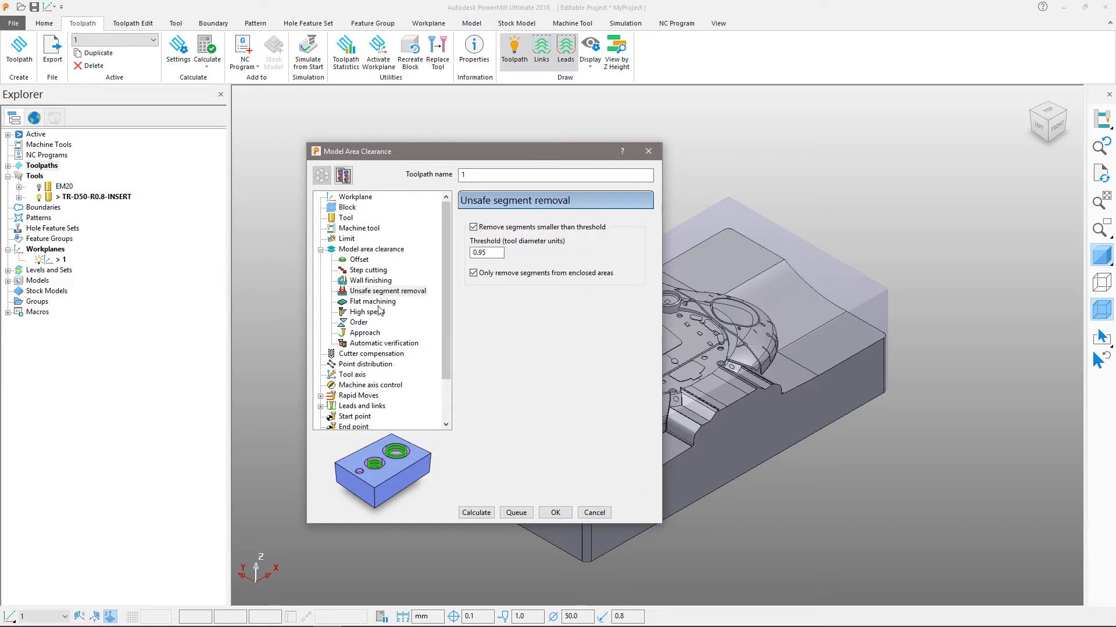
pyautogui.click(369, 344)
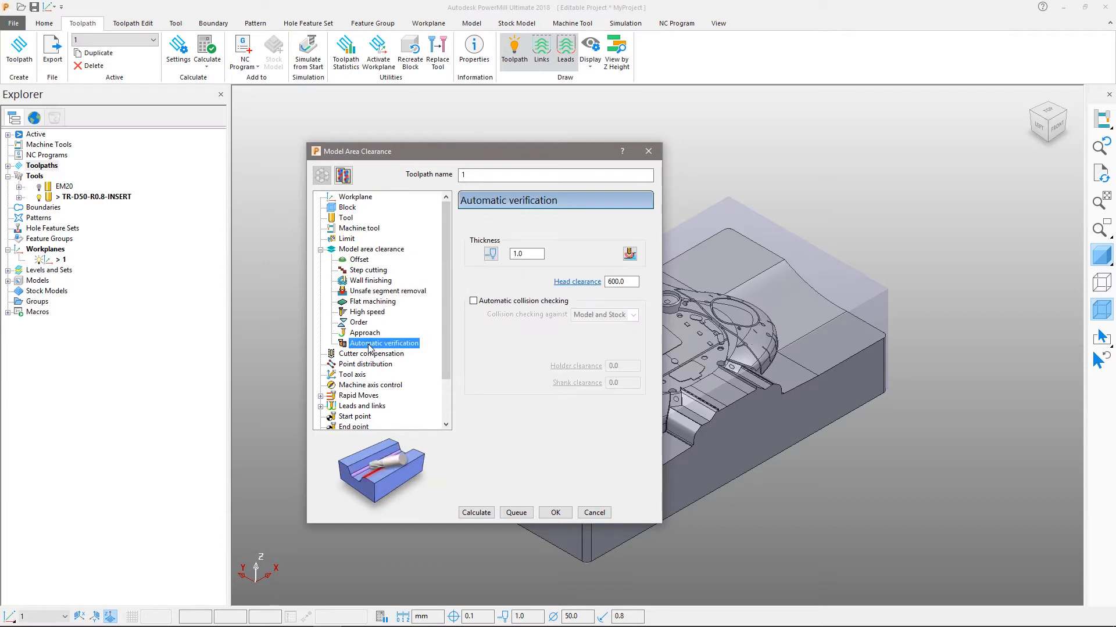
pyautogui.click(473, 300)
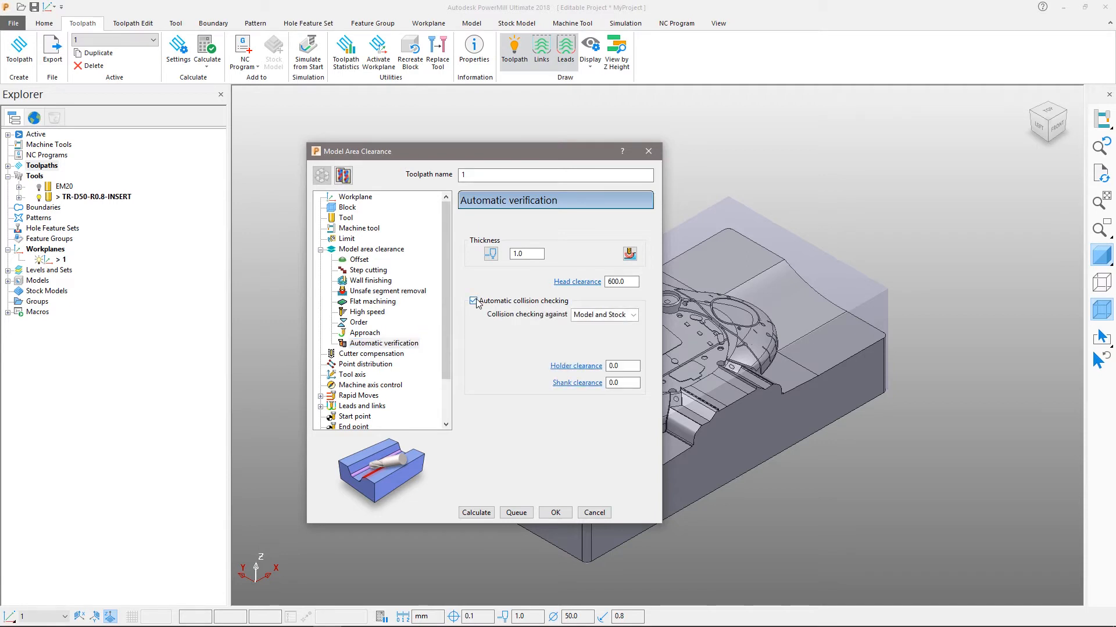
pyautogui.click(633, 315)
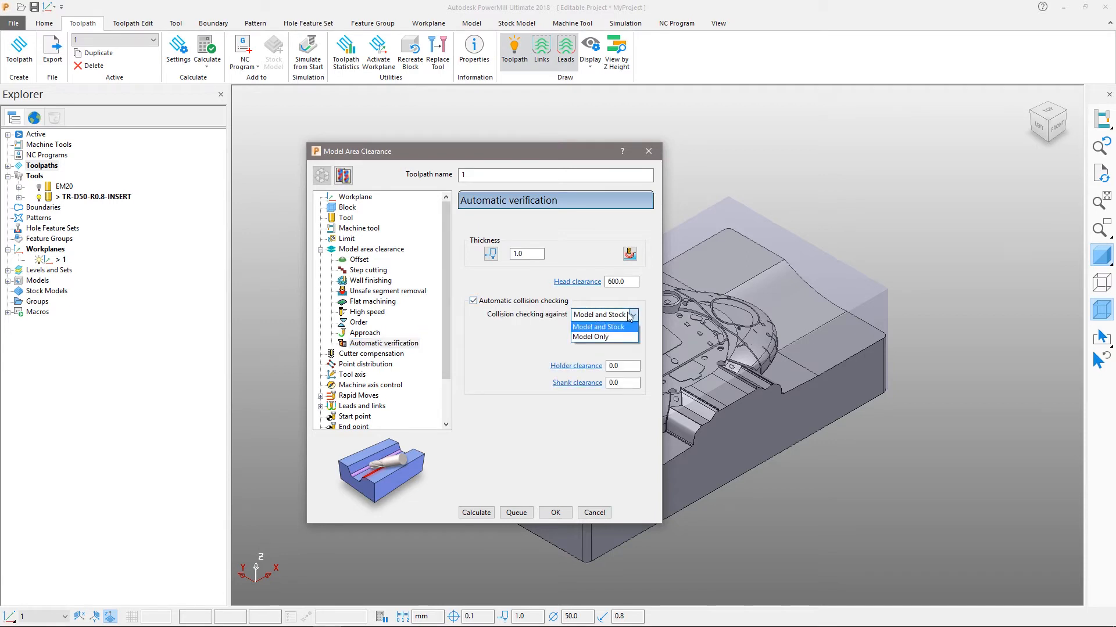
pyautogui.click(607, 328)
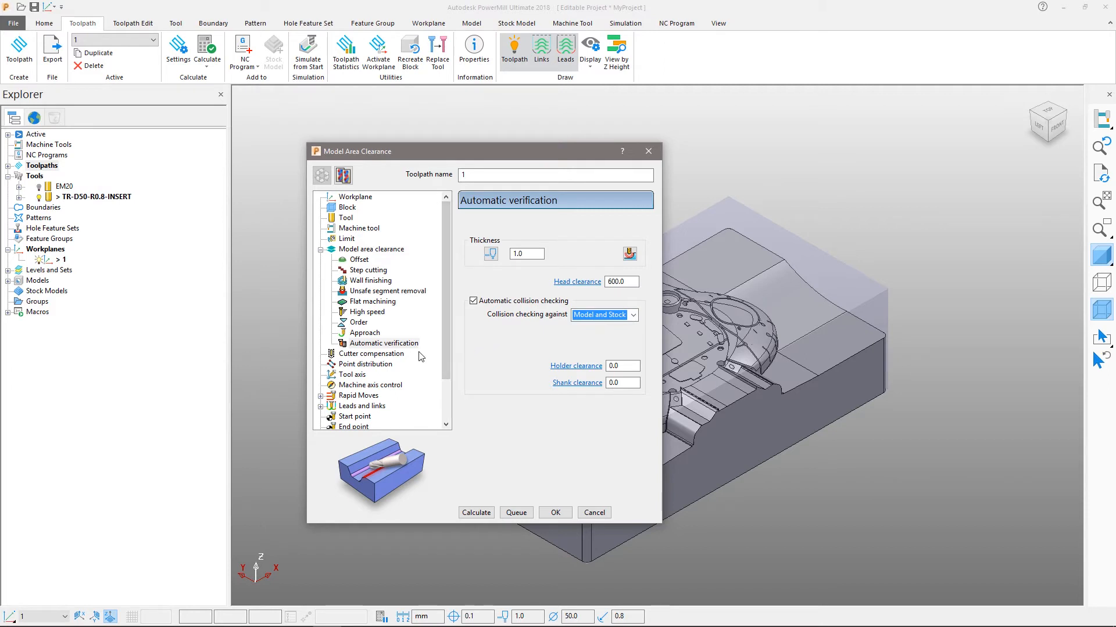
# - Calculate the rapid and plunge heights from Block and Model, and briefly preview the rapid and plunge surfaces
pyautogui.click(329, 397)
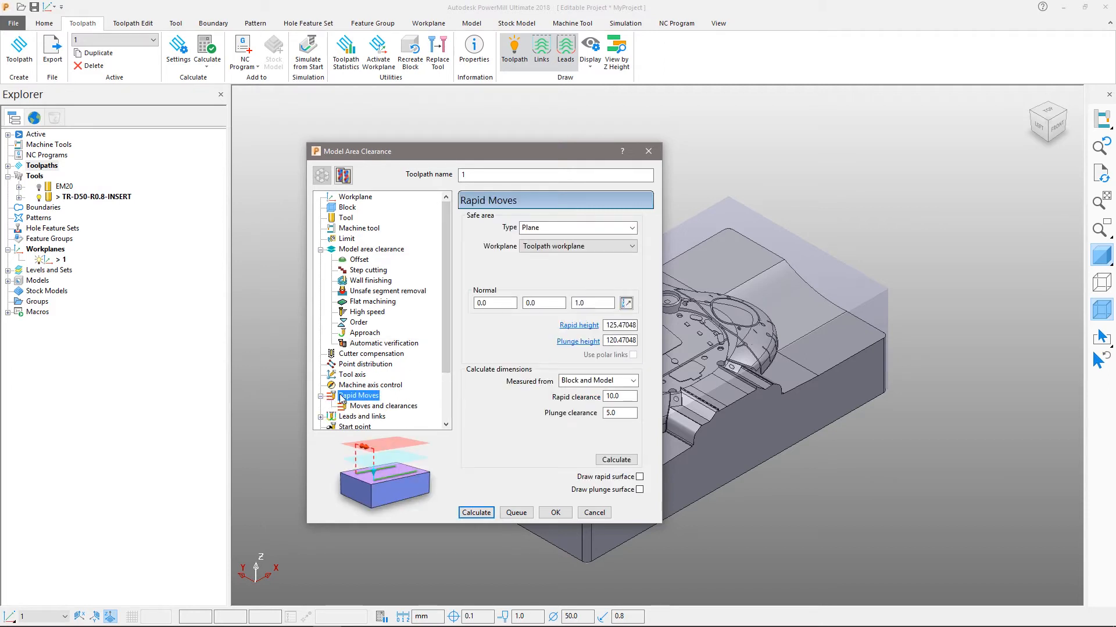
pyautogui.click(615, 460)
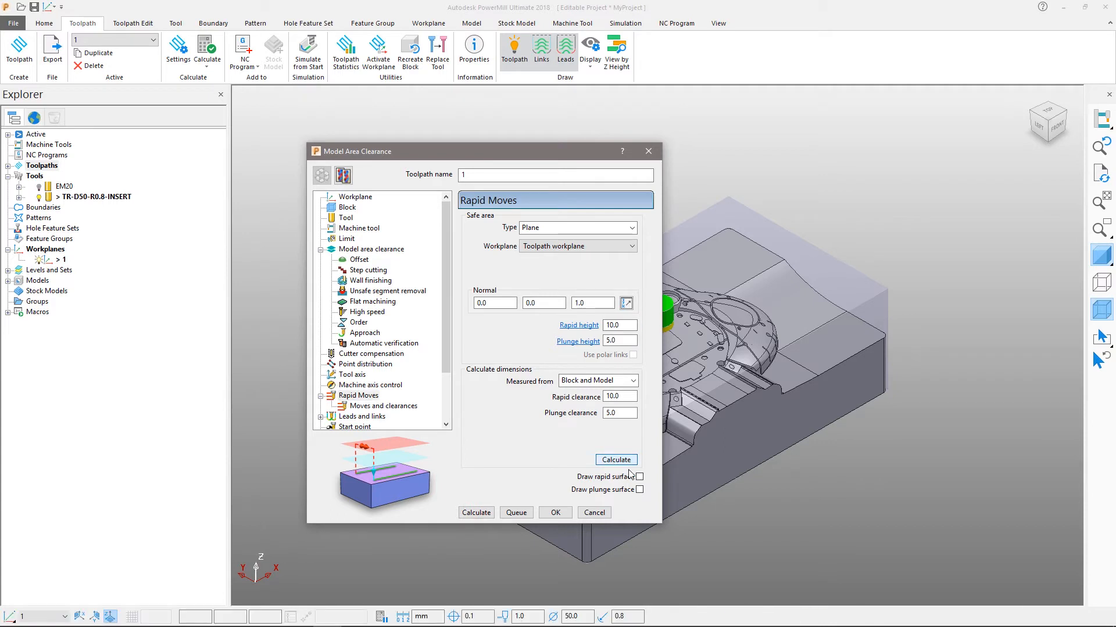
pyautogui.click(639, 476)
pyautogui.click(640, 490)
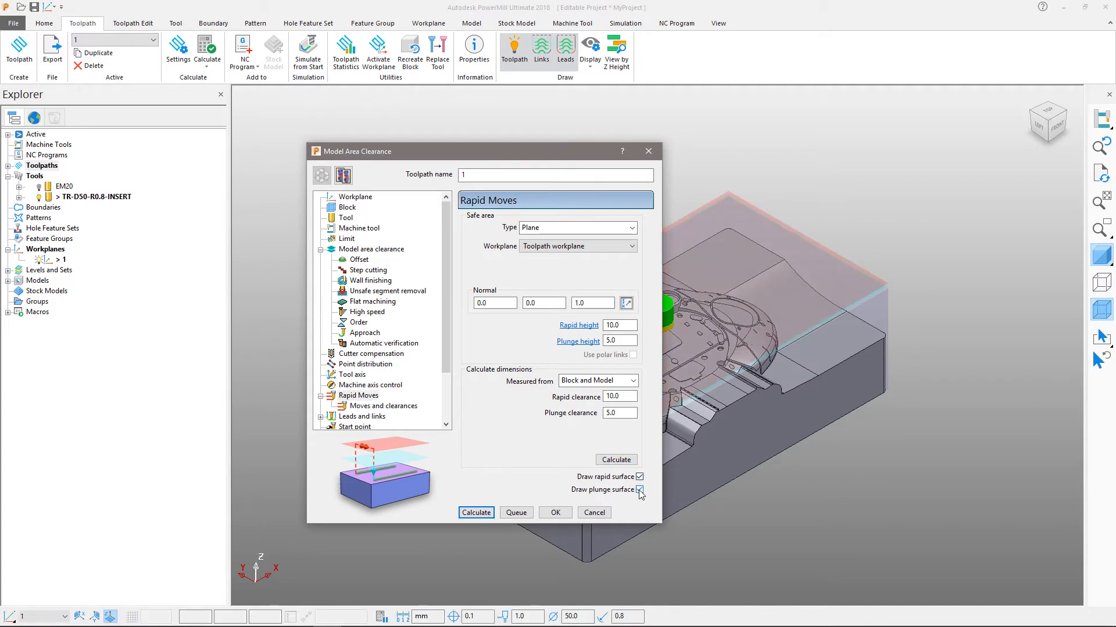
pyautogui.click(639, 490)
pyautogui.click(639, 477)
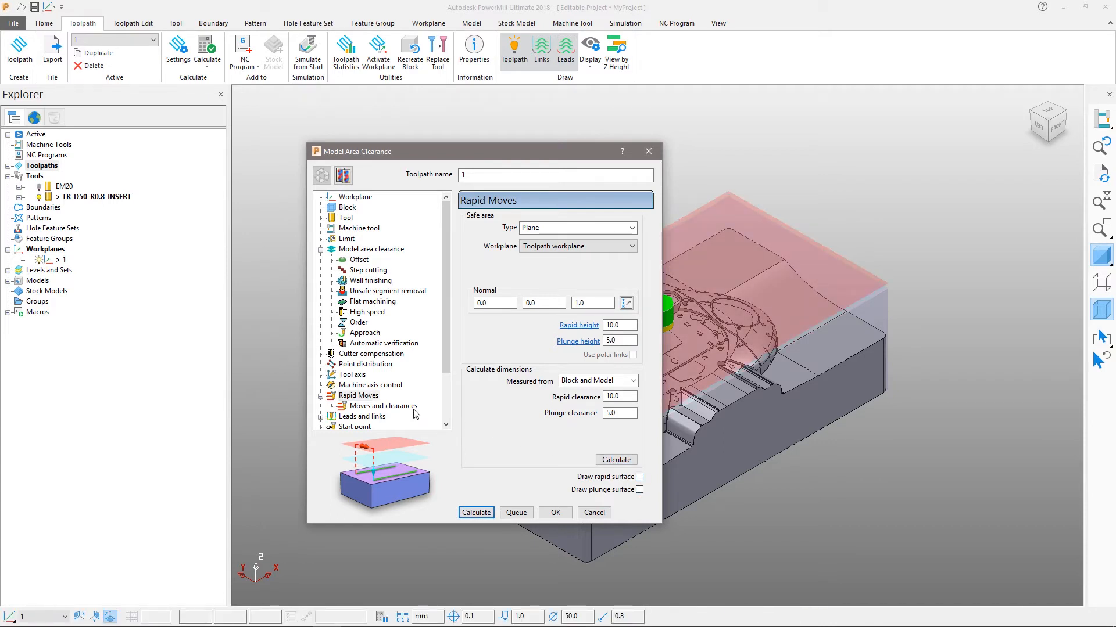
# - Set the first choice of the toolpath's lead in to Ramp
pyautogui.click(340, 417)
pyautogui.click(360, 364)
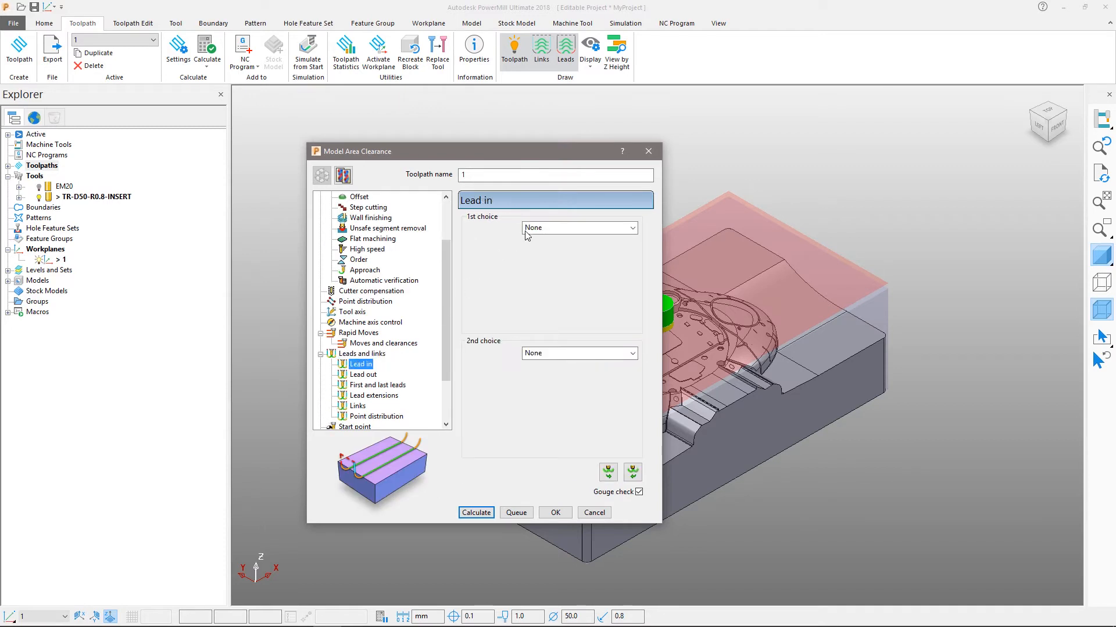
pyautogui.click(575, 227)
pyautogui.click(540, 329)
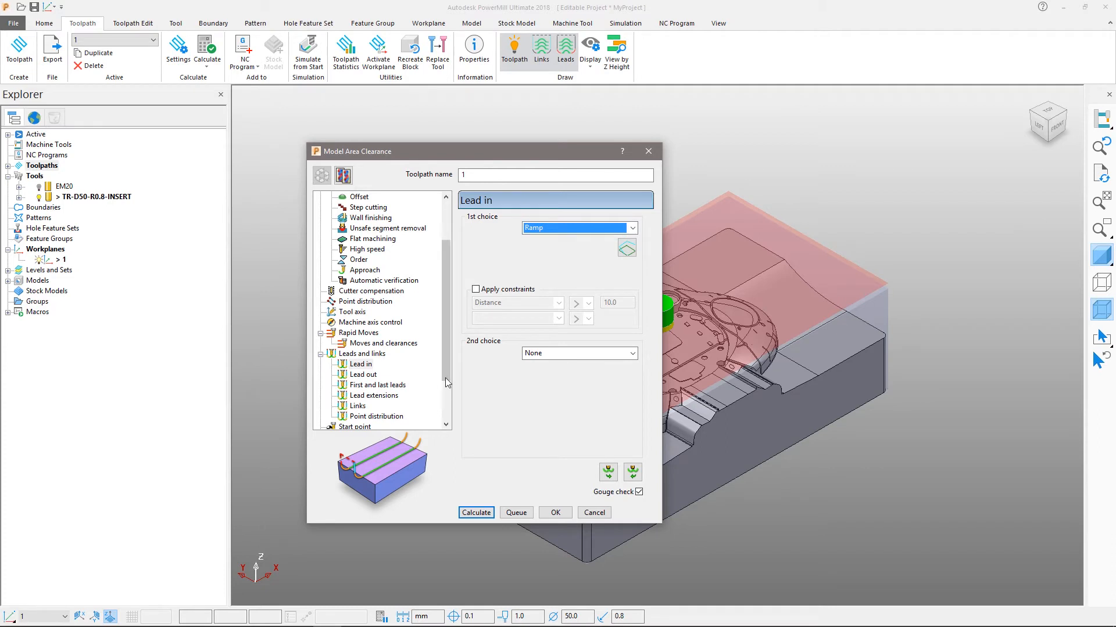
# - Set the toolpath's spindle speed to 1000 rpm in its feeds and speeds
pyautogui.scroll(-2, 387, 415)
pyautogui.click(364, 386)
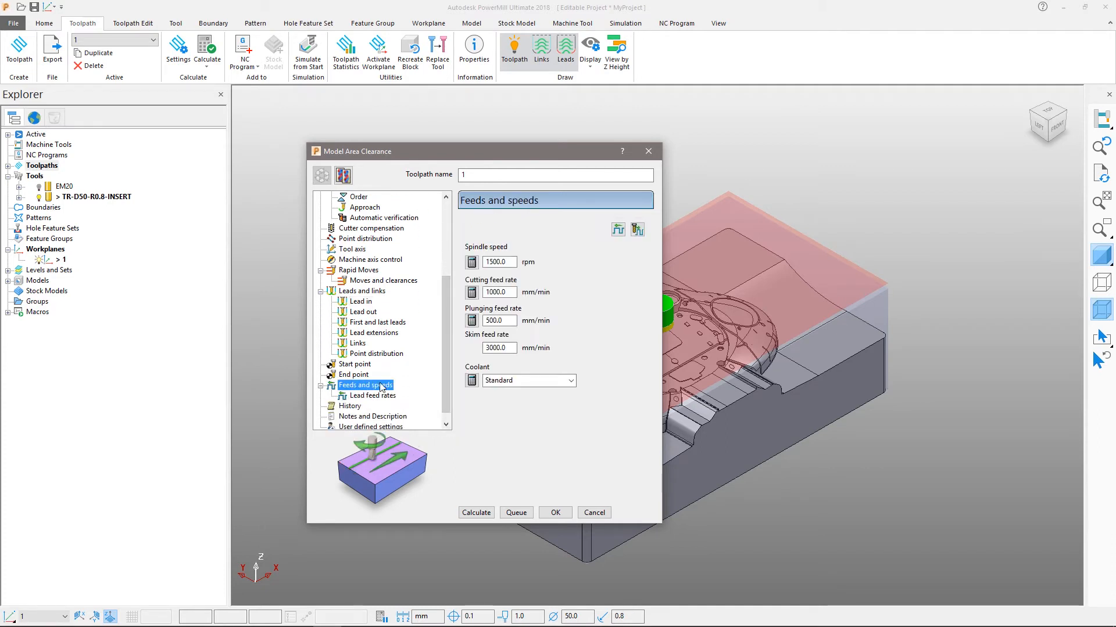
pyautogui.moveTo(510, 262); pyautogui.dragTo(458, 260)
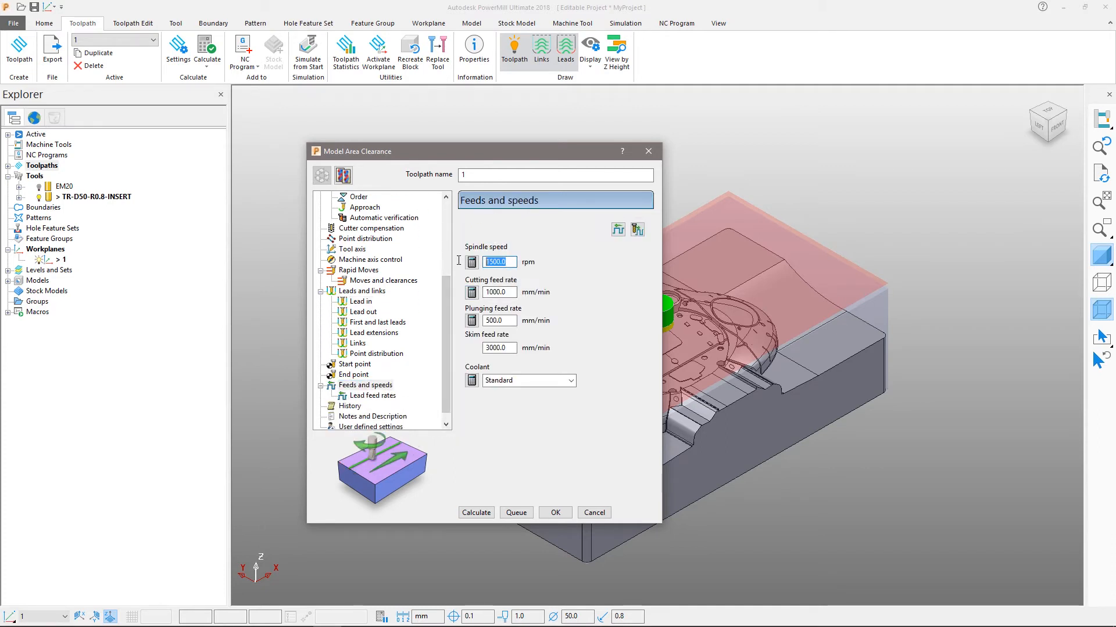
pyautogui.write('10')
pyautogui.press('Tab')
pyautogui.click(515, 291)
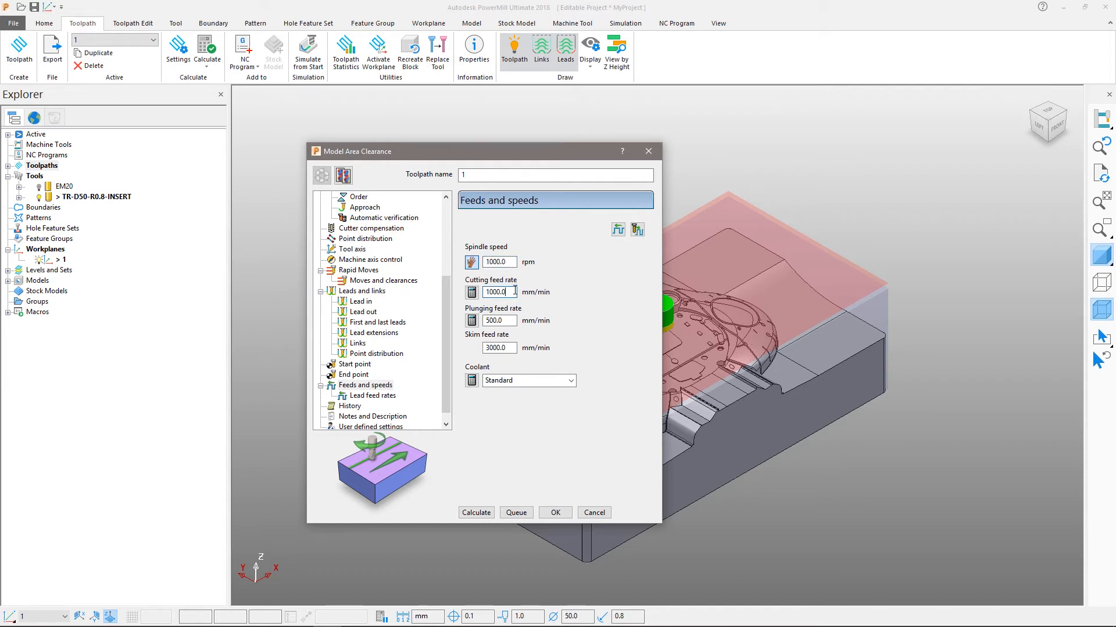
# - Review the toolpath's detailed surface speed and feed per tooth, and calculate the model area clearance toolpath
pyautogui.click(617, 229)
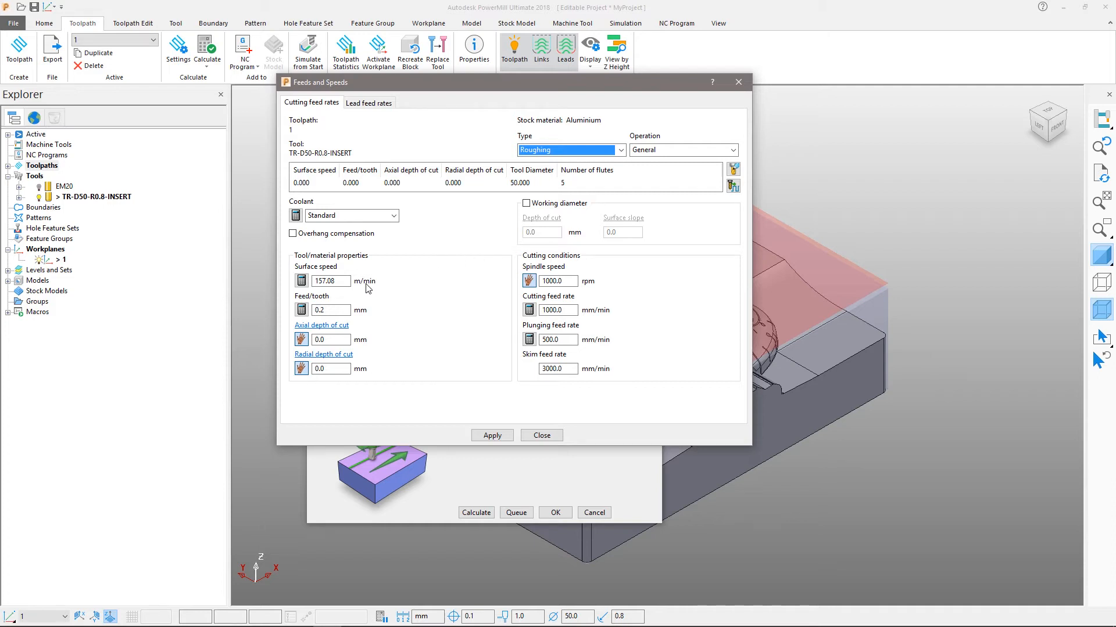
pyautogui.moveTo(337, 281); pyautogui.dragTo(314, 310)
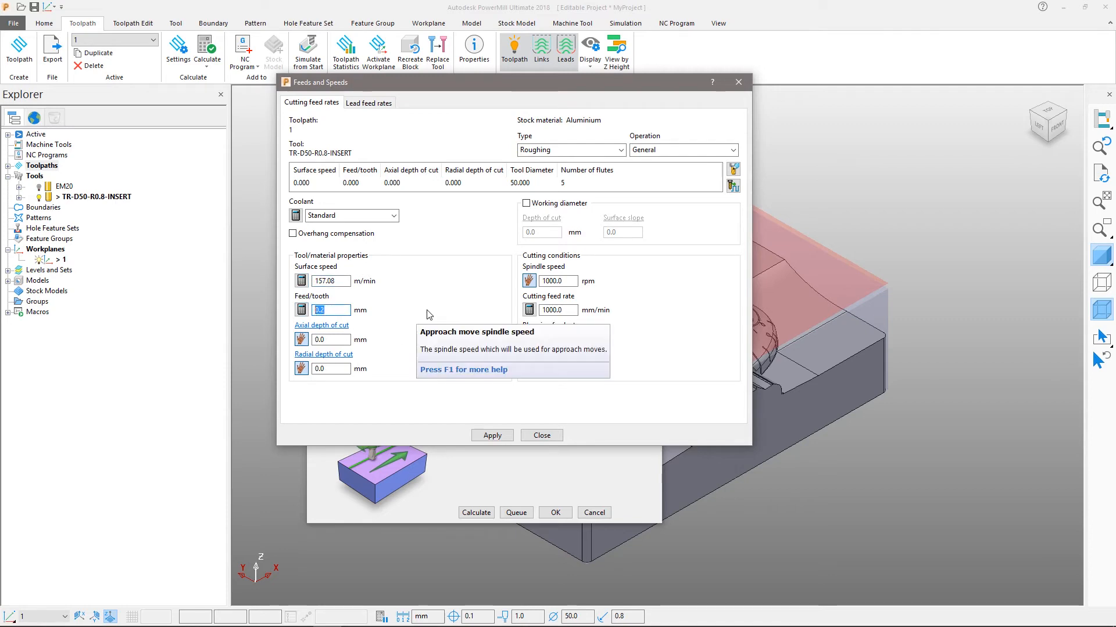
pyautogui.click(550, 437)
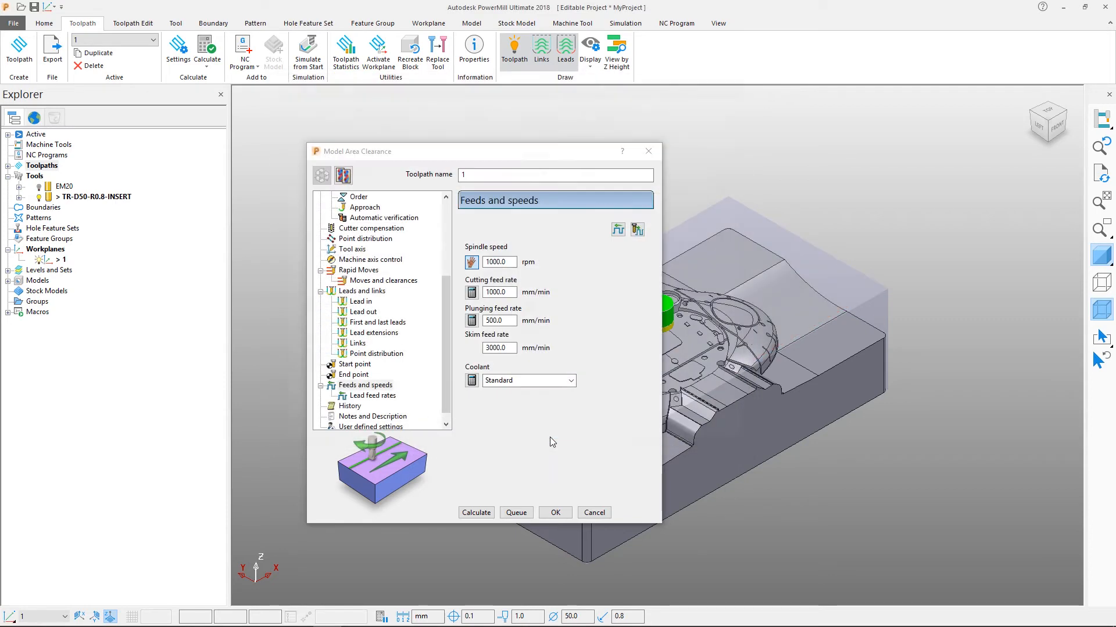
pyautogui.click(477, 513)
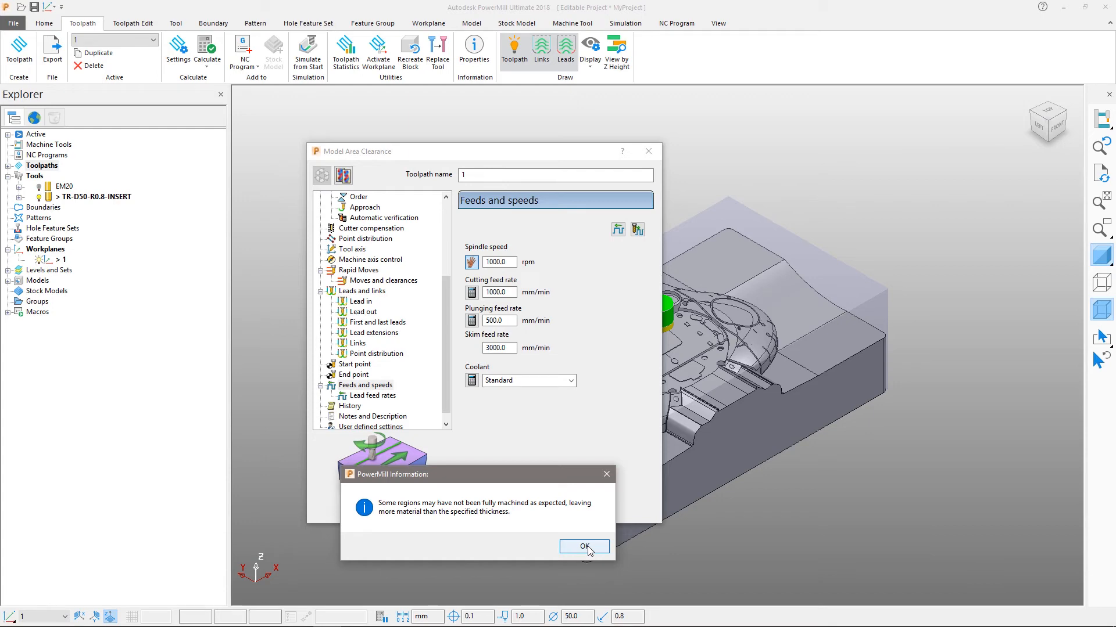
pyautogui.click(584, 547)
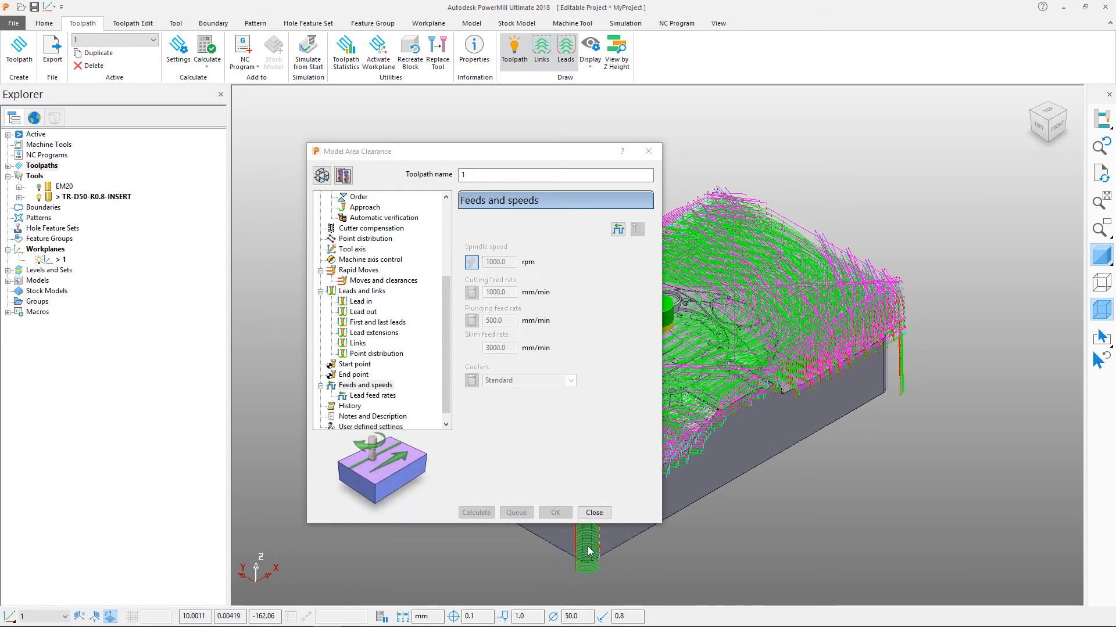
# - Close the toolpath settings and start dynamic sectioning of the view along the Z axis
pyautogui.click(593, 513)
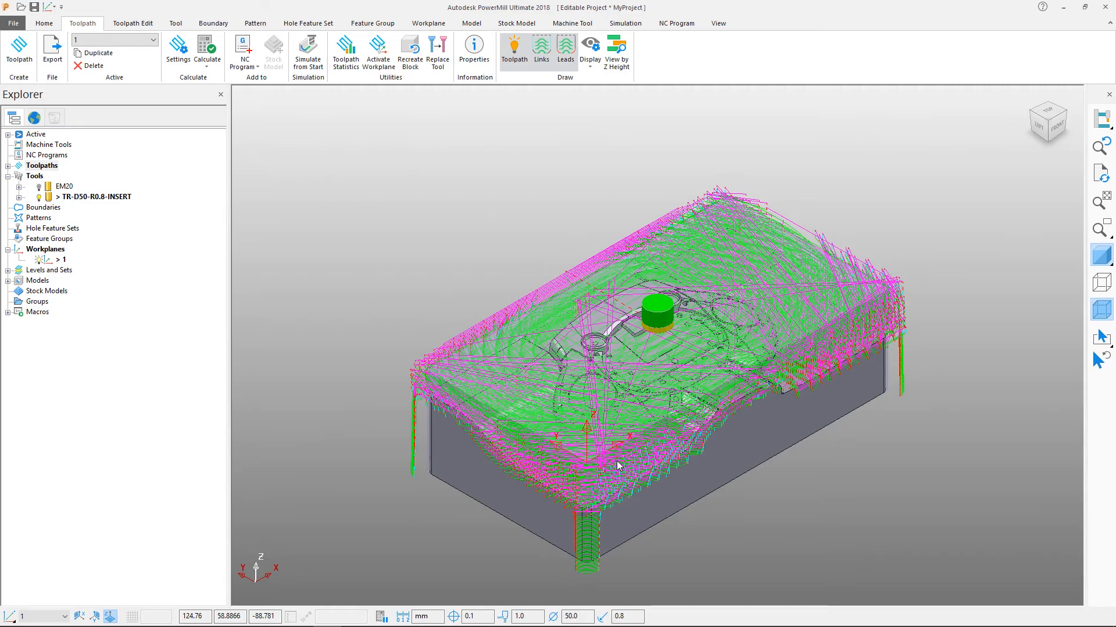
pyautogui.moveTo(637, 459); pyautogui.dragTo(705, 425, button='middle')
pyautogui.scroll(2, 705, 425)
pyautogui.scroll(4, 710, 415)
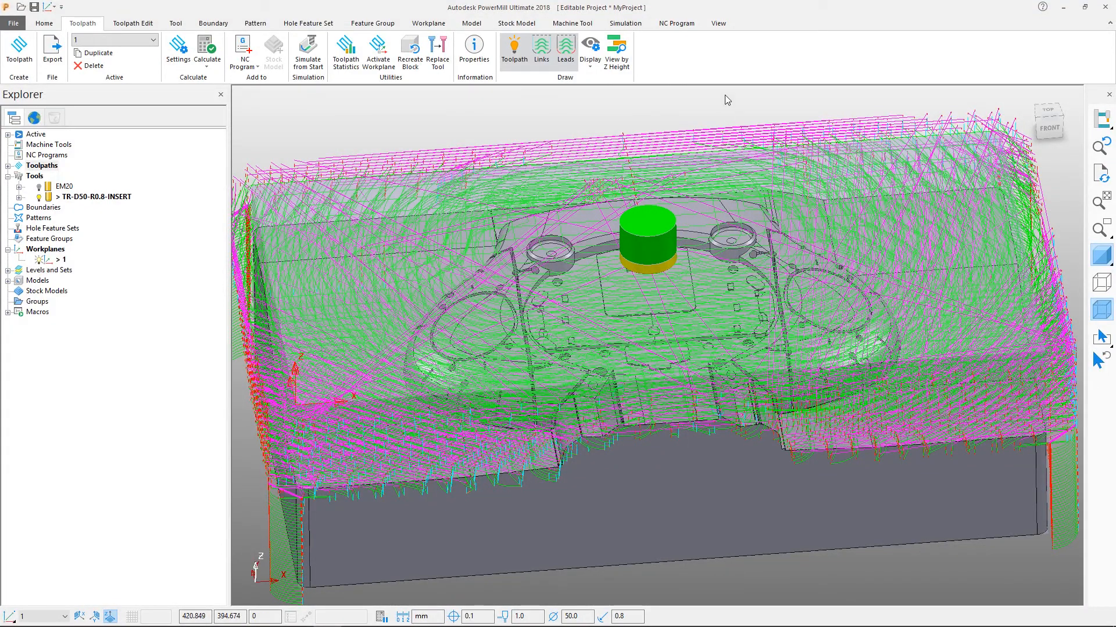
pyautogui.click(718, 23)
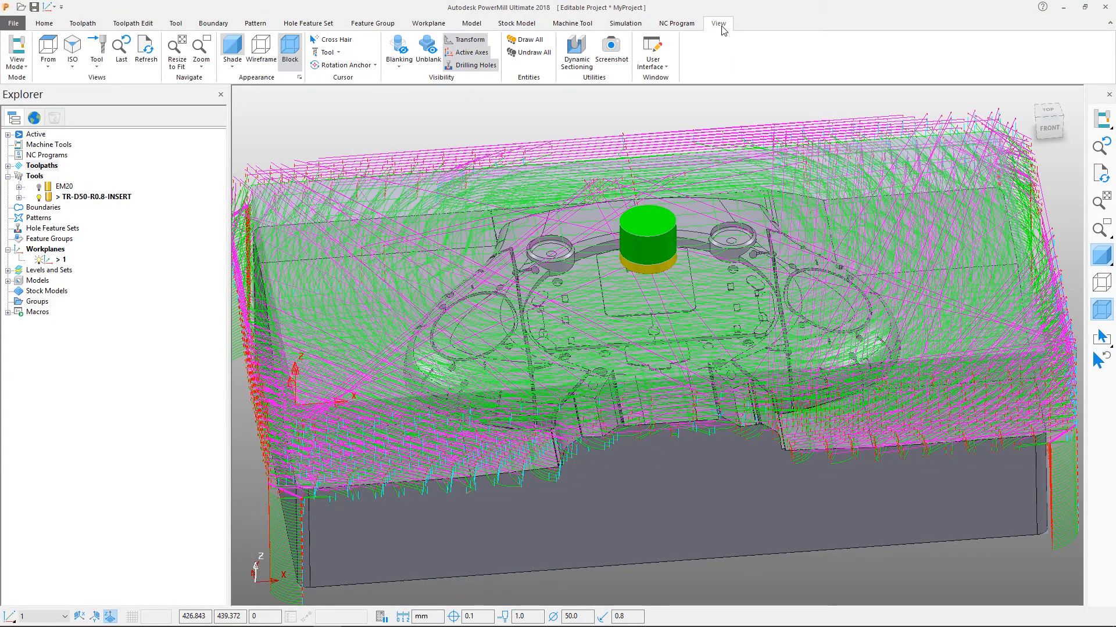
pyautogui.click(577, 52)
pyautogui.click(97, 120)
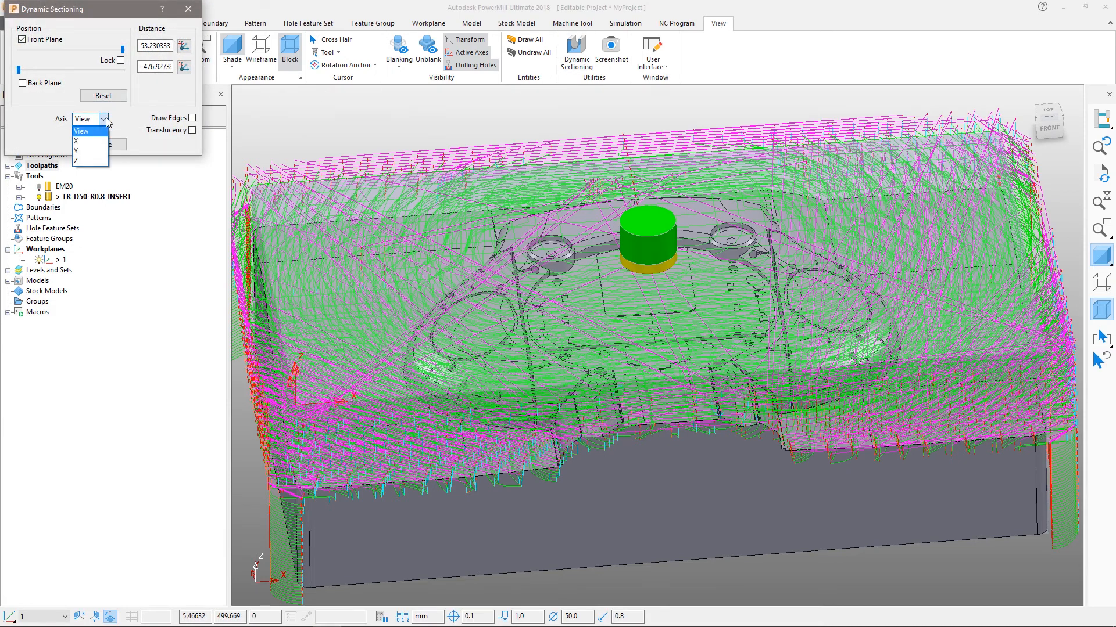
pyautogui.click(96, 167)
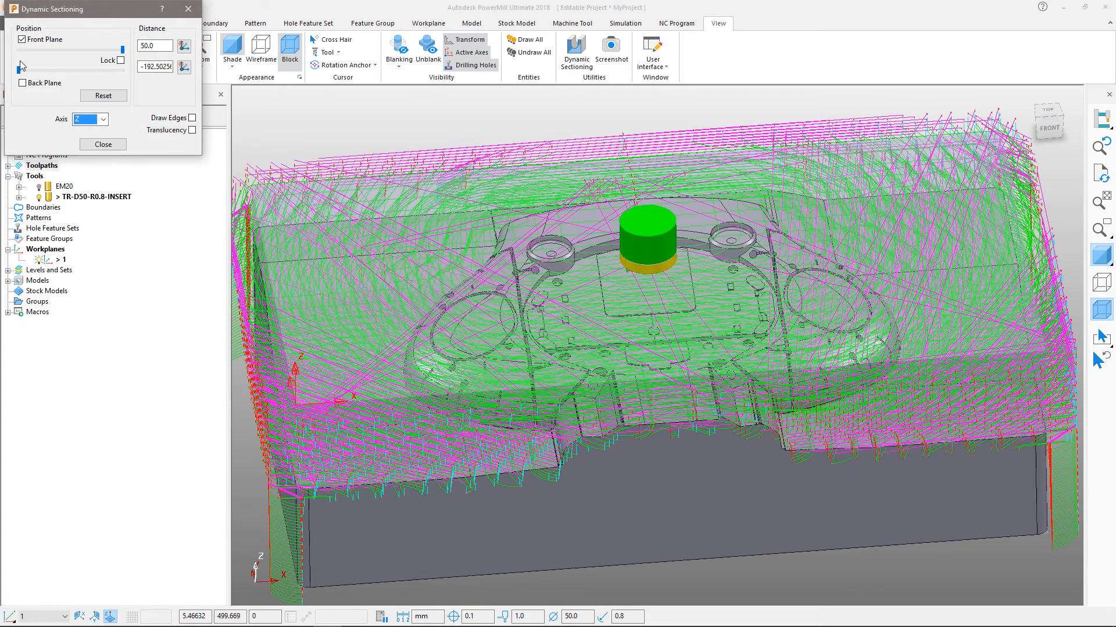
# - Enable the back plane, lock it just below the front plane, and sweep the thin Z section through the toolpath before ending the sectioning
pyautogui.click(21, 79)
pyautogui.moveTo(19, 71); pyautogui.dragTo(122, 71)
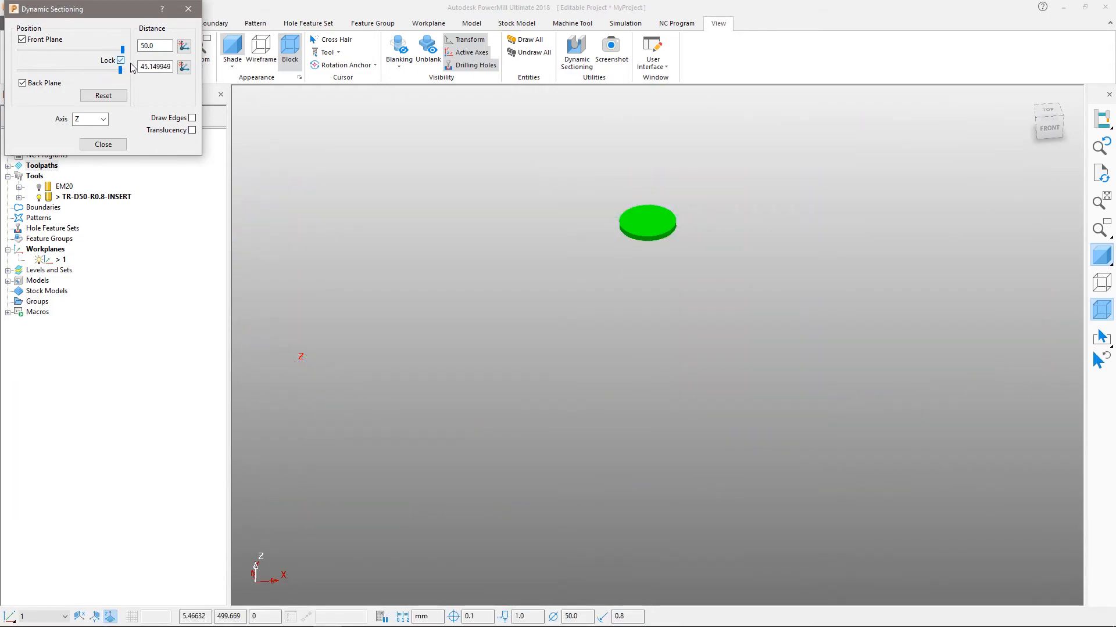
pyautogui.moveTo(123, 50); pyautogui.dragTo(97, 56)
pyautogui.click(102, 144)
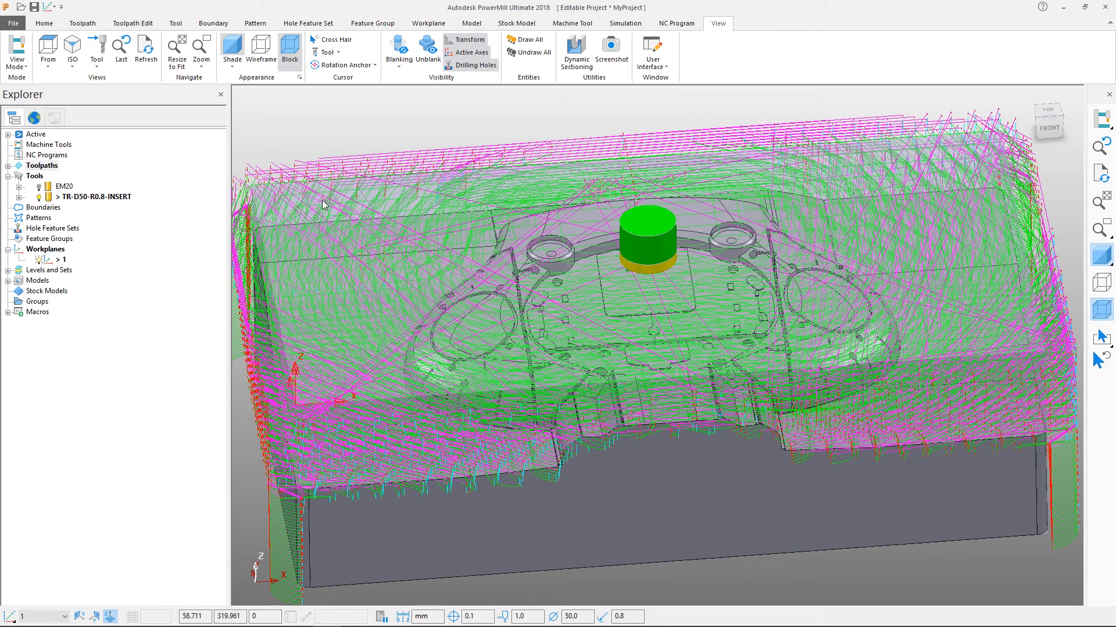
pyautogui.moveTo(615, 435); pyautogui.dragTo(675, 314, button='middle')
pyautogui.moveTo(310, 305); pyautogui.dragTo(564, 493, button='middle')
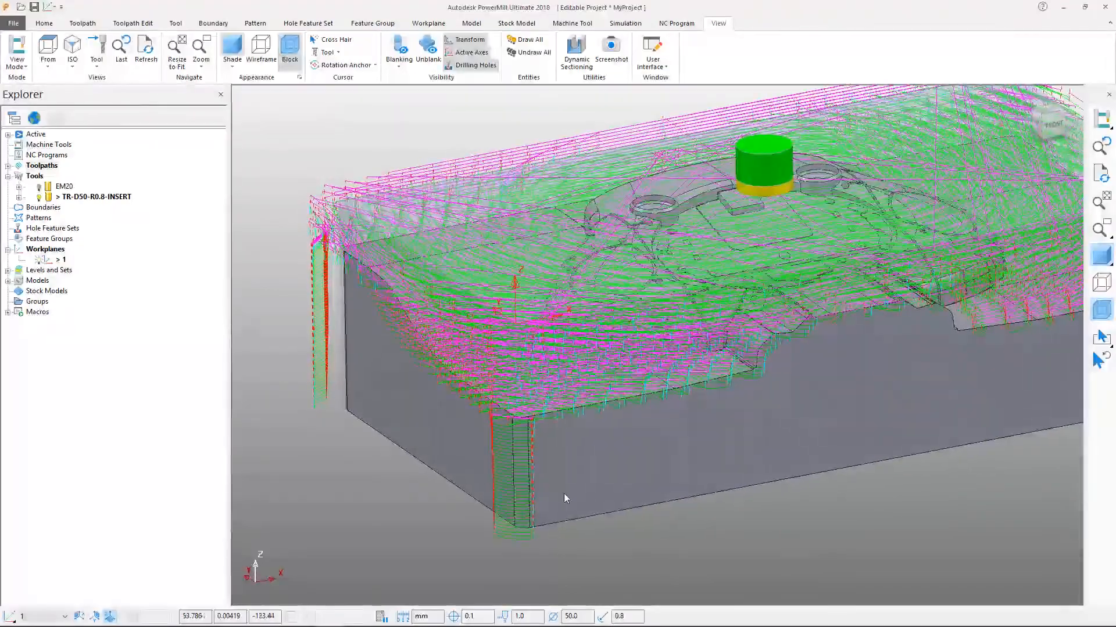
pyautogui.moveTo(558, 550); pyautogui.dragTo(459, 434)
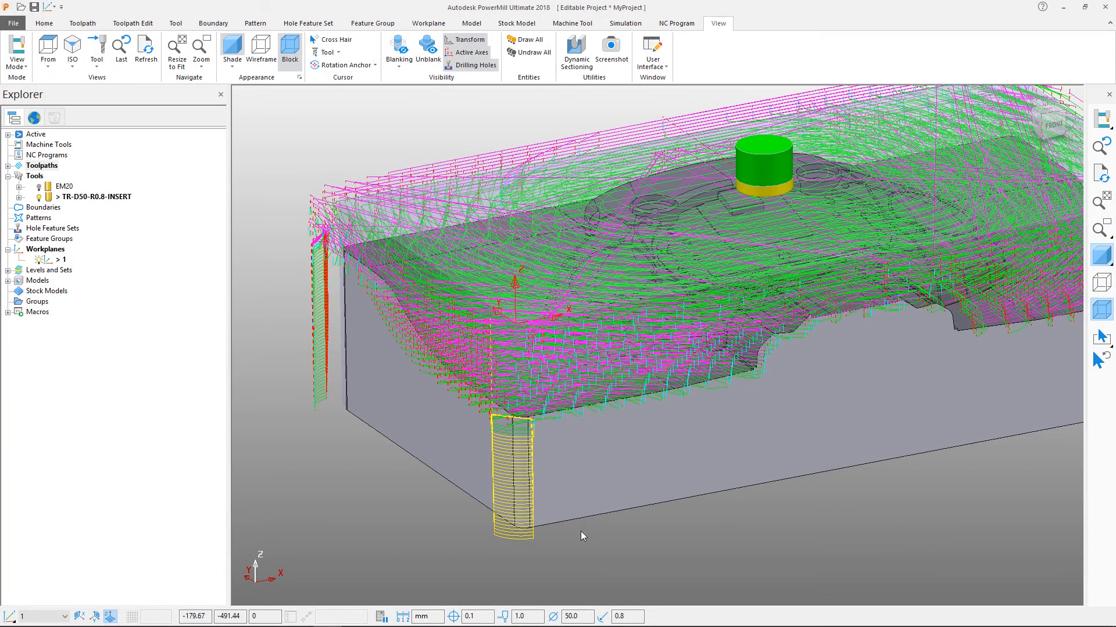
pyautogui.click(580, 531)
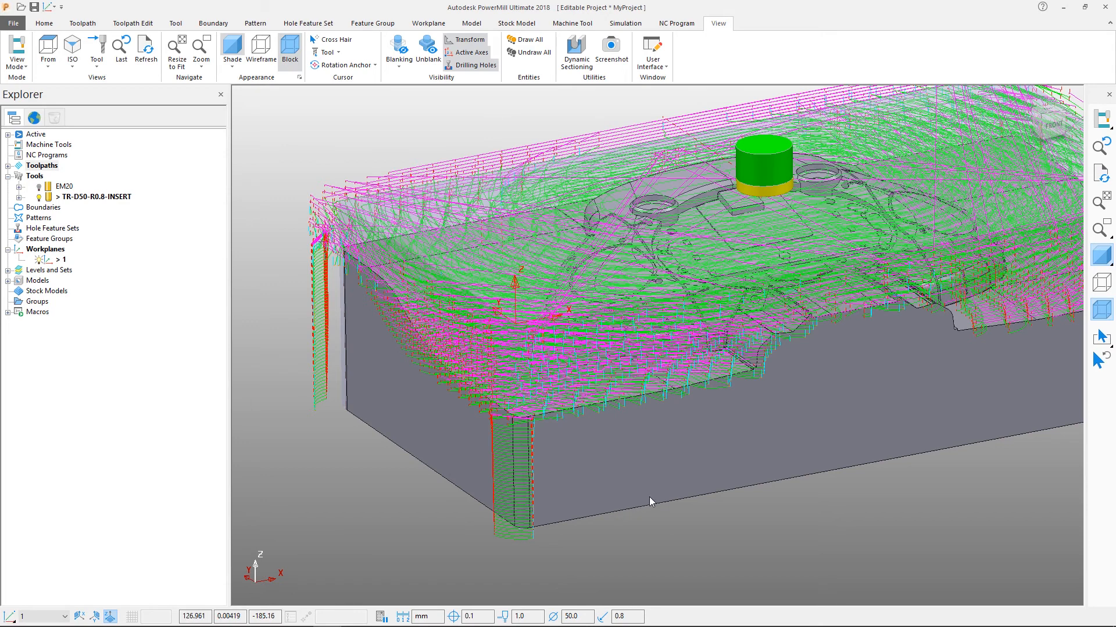
# - Hide the block and the shaded model, and delete the toolpath segments running down the front-left corner of the part
pyautogui.click(1100, 311)
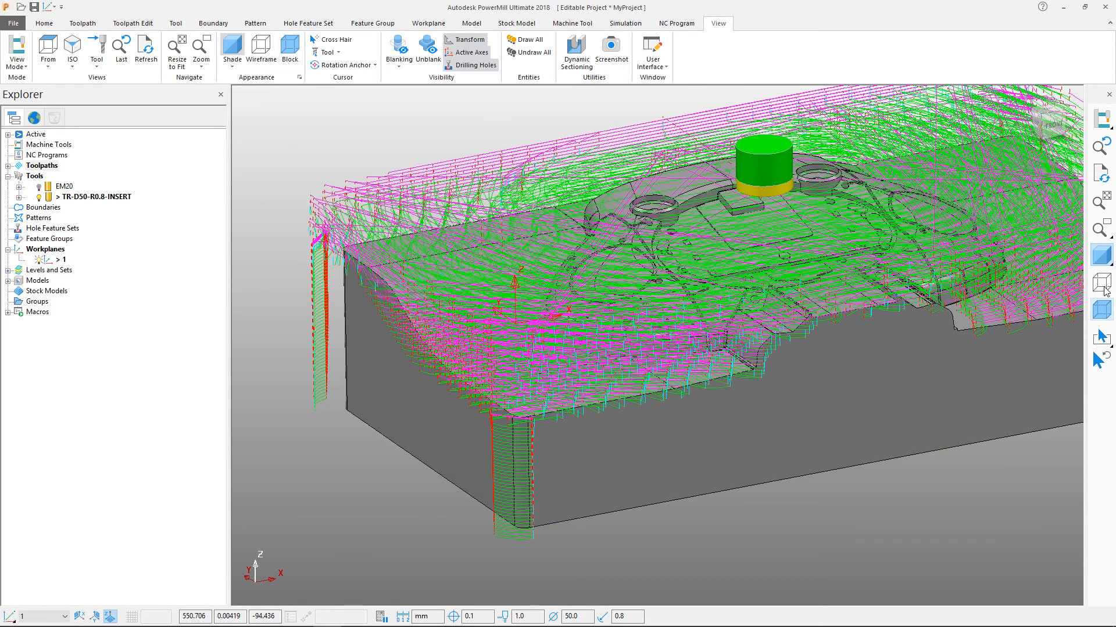
pyautogui.click(1103, 259)
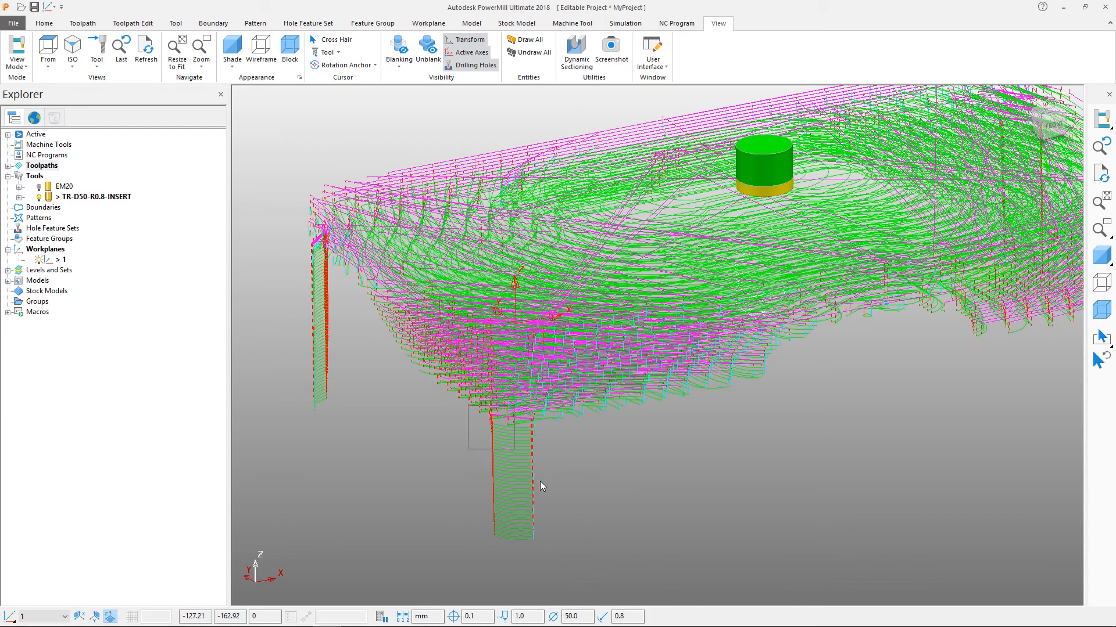
pyautogui.scroll(5, 584, 549)
pyautogui.moveTo(666, 590); pyautogui.dragTo(632, 169)
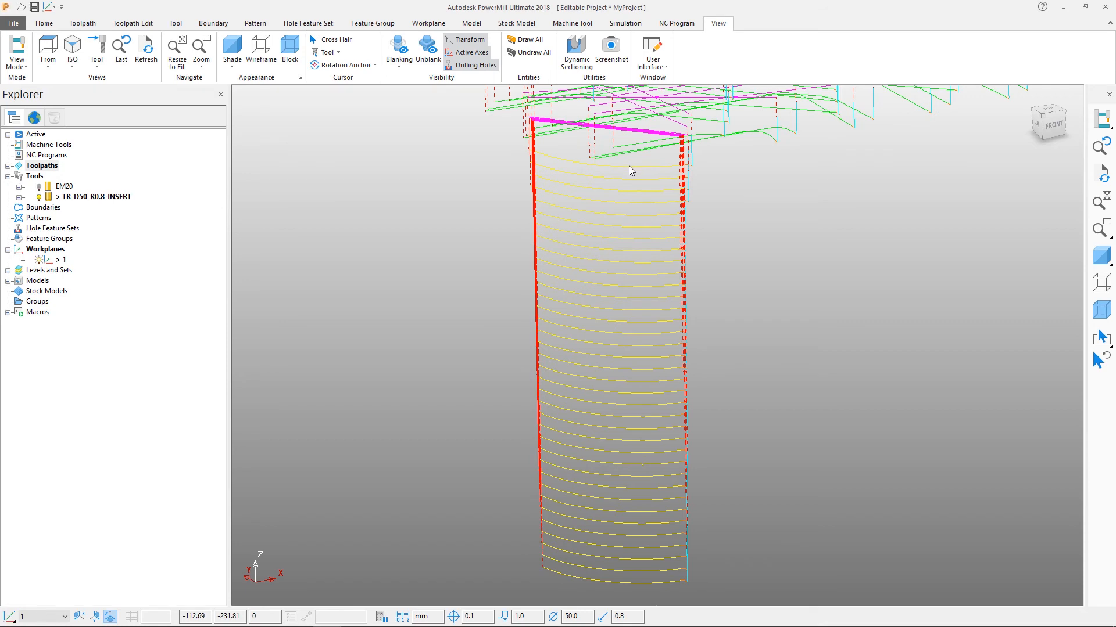
pyautogui.click(133, 23)
pyautogui.click(380, 63)
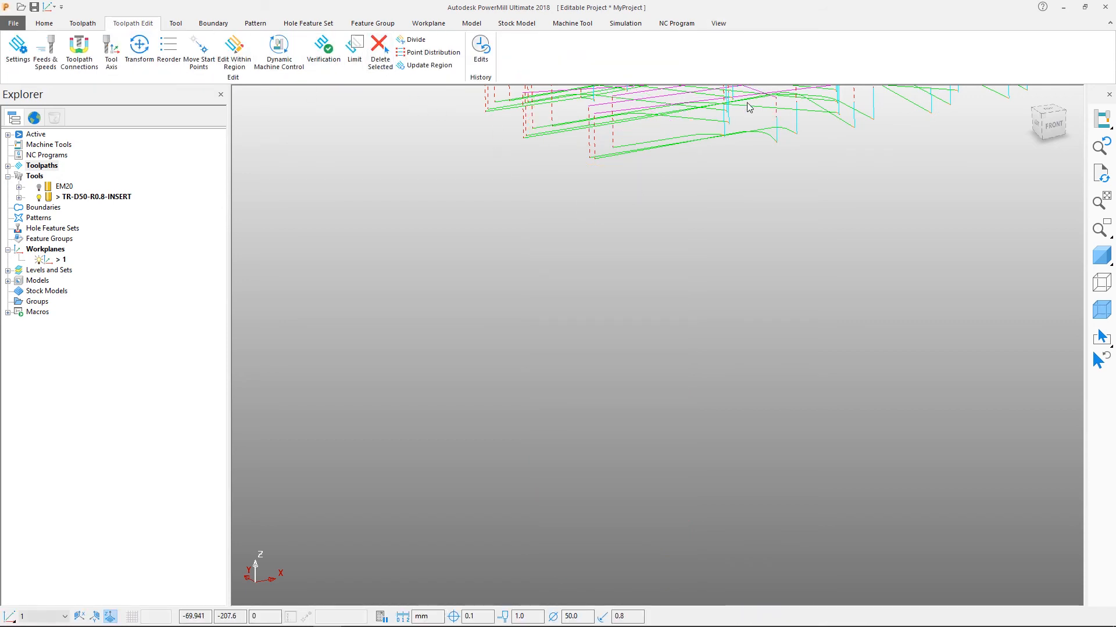
# - Delete the stacked toolpath segments running down the front-right corner of the part
pyautogui.scroll(-5, 751, 148)
pyautogui.keyDown('shift'); pyautogui.moveTo(824, 259); pyautogui.dragTo(431, 327, button='middle'); pyautogui.keyUp('shift')
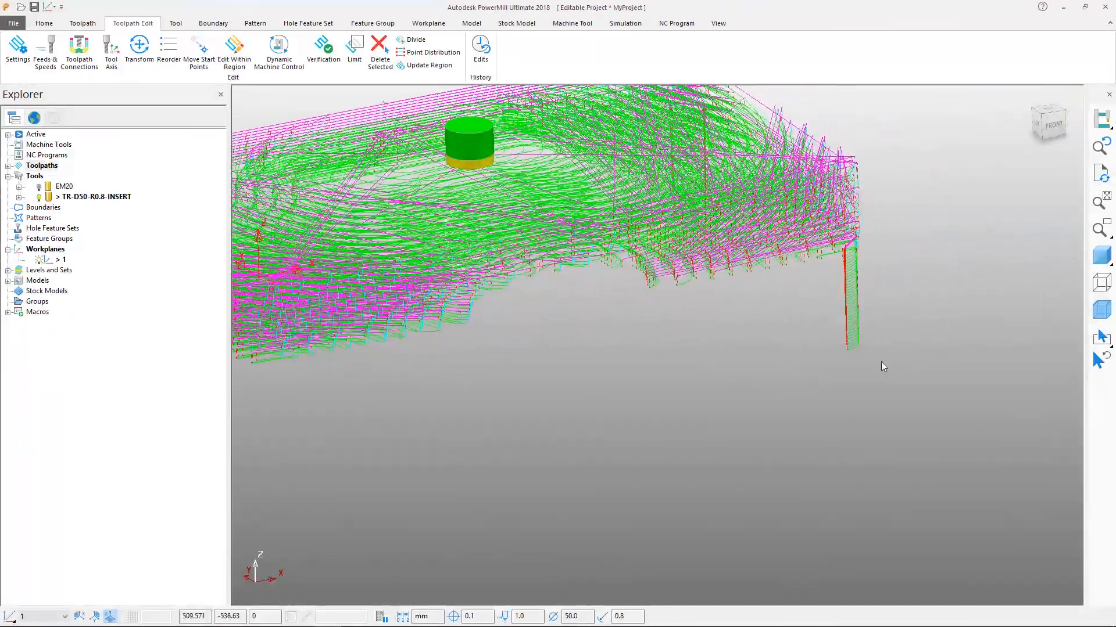
pyautogui.scroll(3, 1021, 291)
pyautogui.scroll(3, 769, 294)
pyautogui.click(689, 512)
pyautogui.rightClick(682, 510)
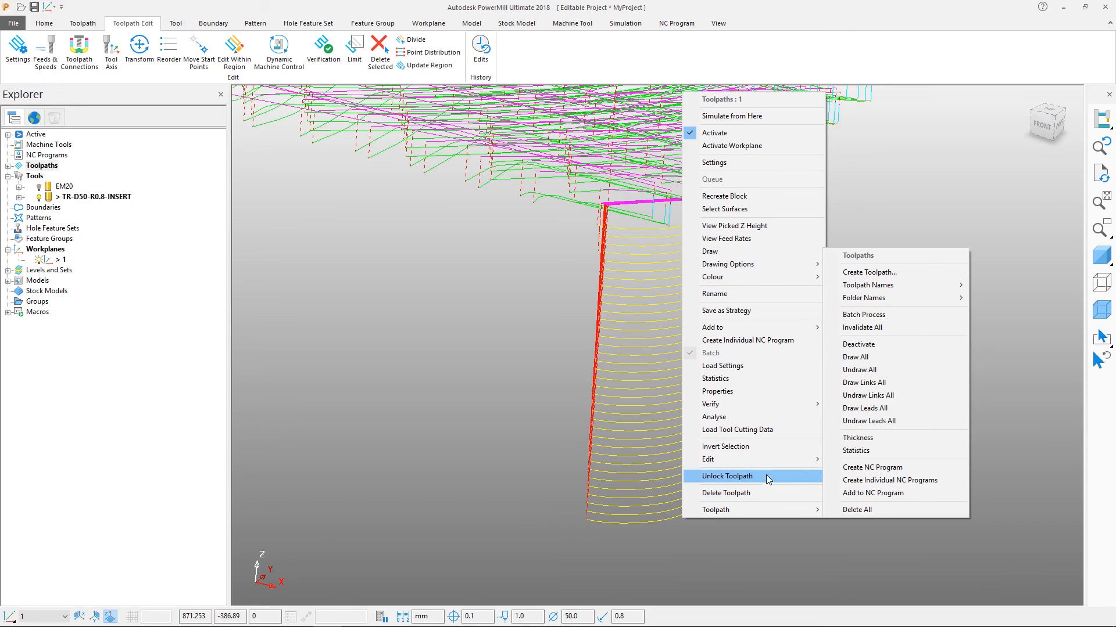
pyautogui.moveTo(776, 460)
pyautogui.click(856, 457)
# - Delete the stacked toolpath segments running down the back-right corner of the part
pyautogui.moveTo(827, 281); pyautogui.dragTo(760, 503, button='middle')
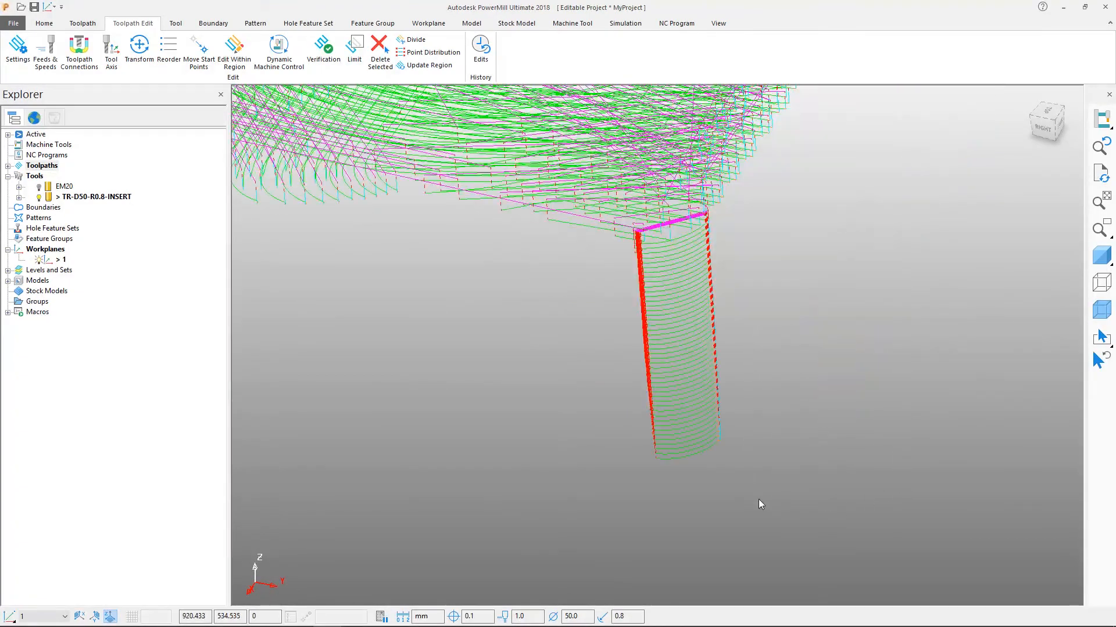
pyautogui.click(686, 239)
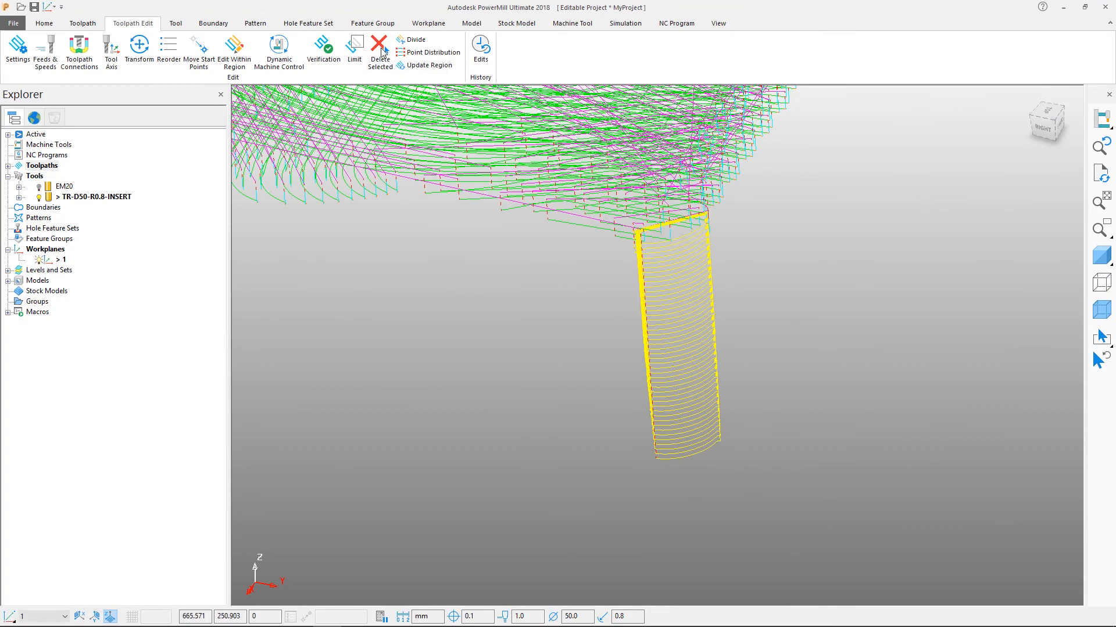
pyautogui.click(381, 53)
# - Delete the stacked toolpath segments running down the back-left corner of the part
pyautogui.scroll(-5, 867, 321)
pyautogui.moveTo(1011, 317); pyautogui.dragTo(883, 325, button='middle')
pyautogui.keyDown('ctrl'); pyautogui.keyDown('shift'); pyautogui.moveTo(815, 339); pyautogui.dragTo(913, 448, button='middle'); pyautogui.keyUp('shift'); pyautogui.keyUp('ctrl')
pyautogui.moveTo(768, 532); pyautogui.dragTo(654, 217)
pyautogui.click(380, 53)
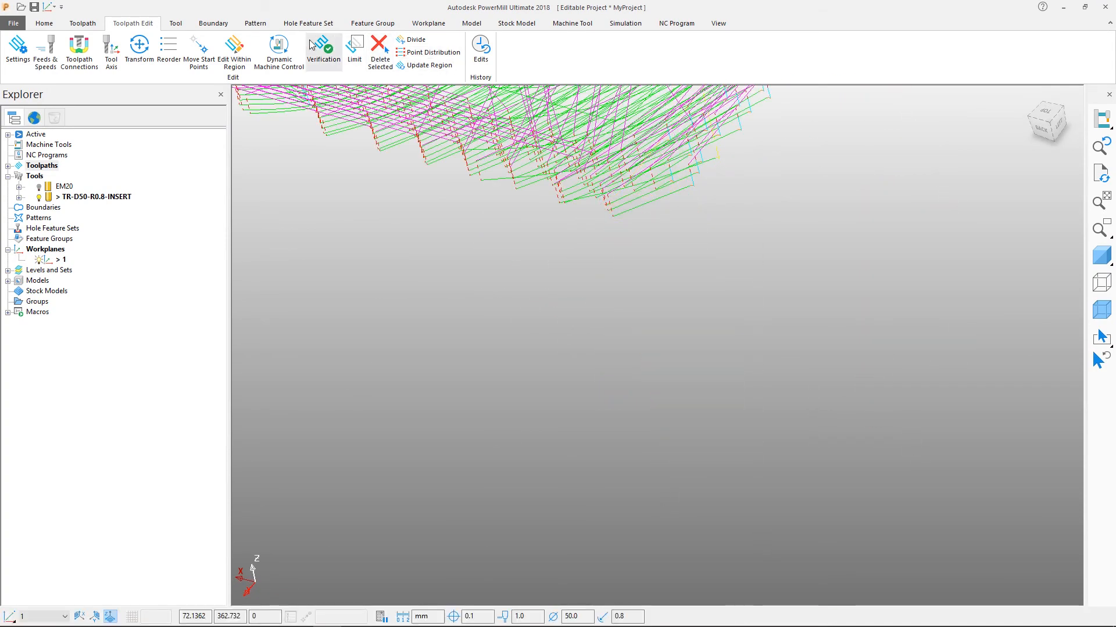
# - Save the project and show the whole trimmed toolpath in an isometric view
pyautogui.click(34, 7)
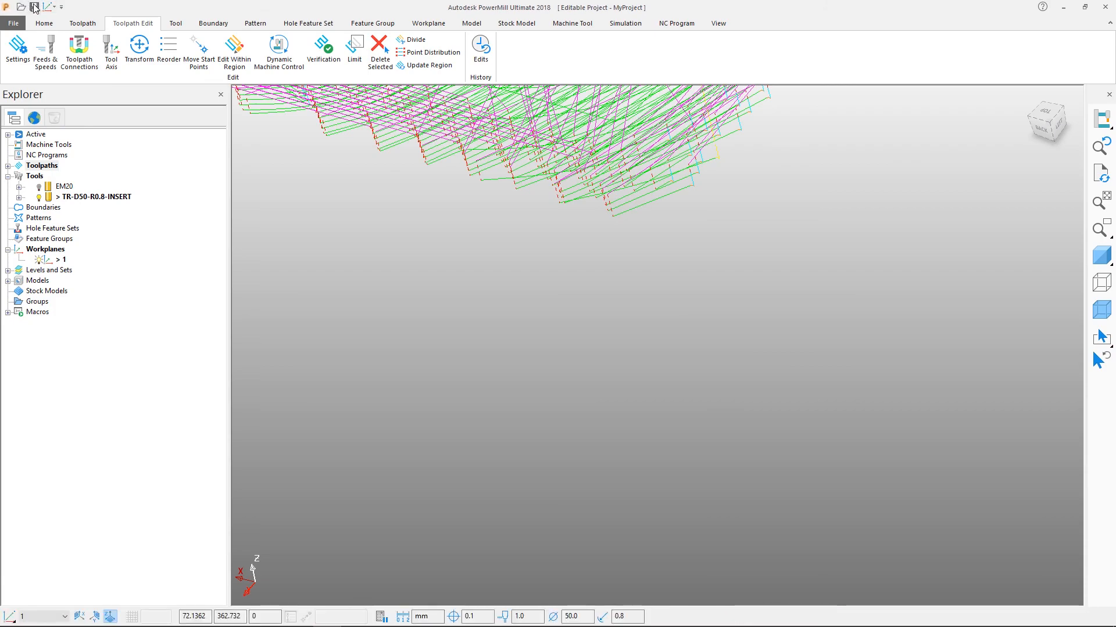
pyautogui.click(1100, 255)
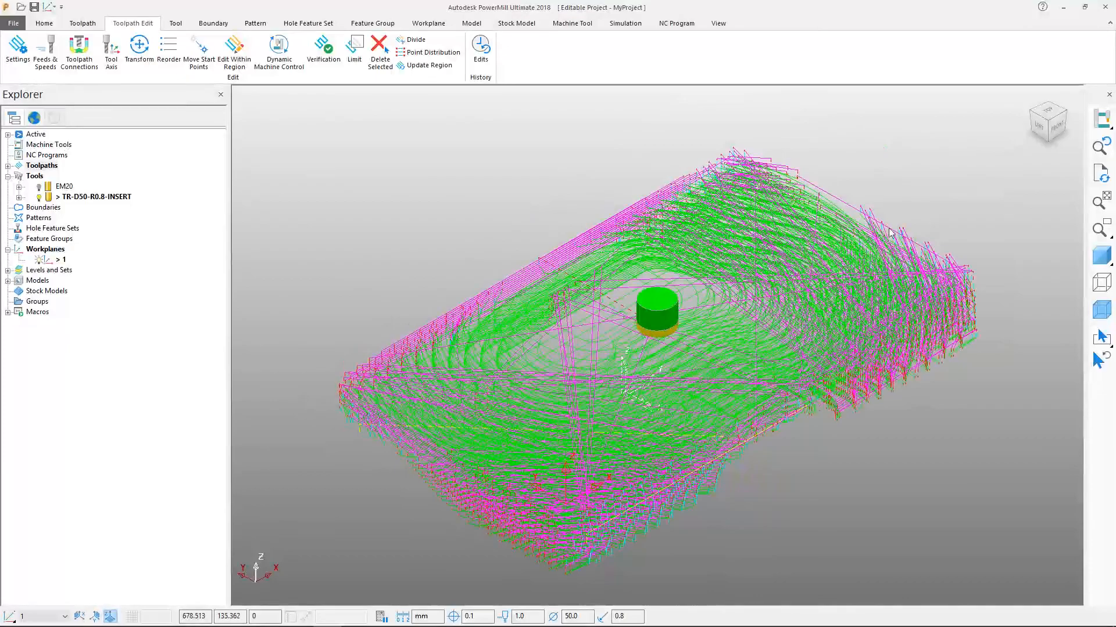